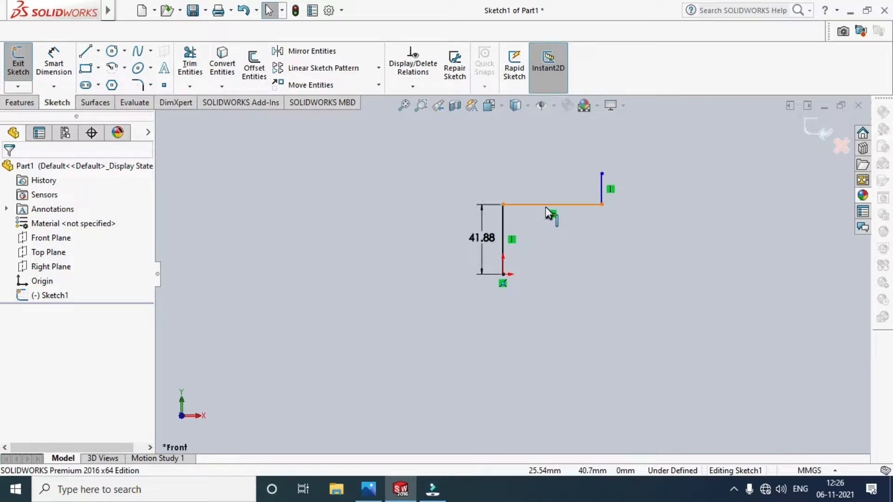
Dimension the horizontal line to 66 mm and the short vertical line at its outer end to 28 mm
{"action": "left_click", "coordinate": [53, 60]}
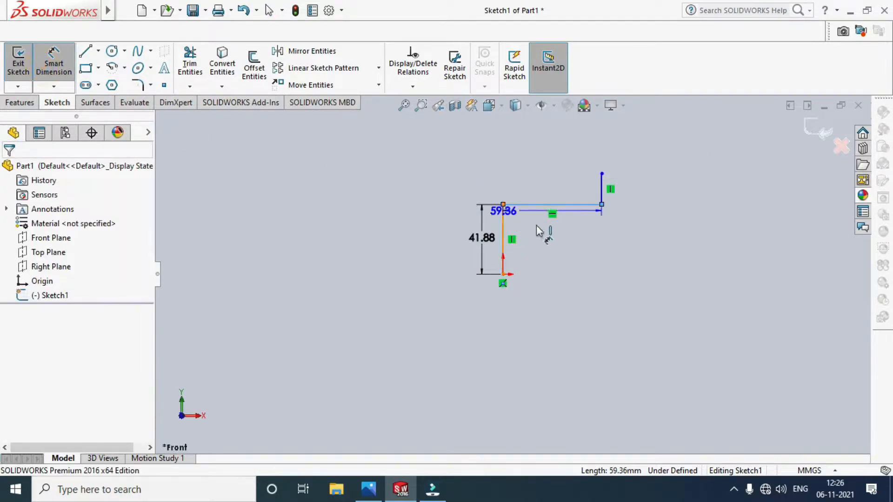
{"action": "left_click", "coordinate": [570, 235]}
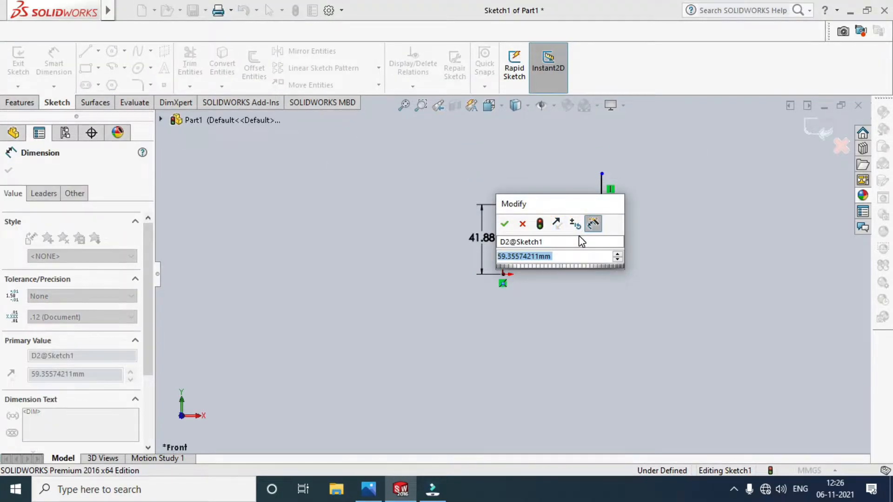
{"action": "type", "text": "66"}
{"action": "key", "text": "Return"}
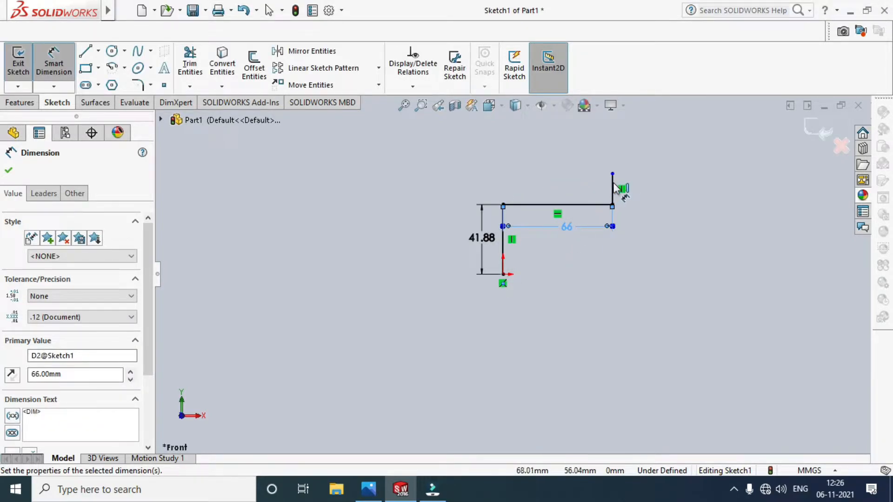
{"action": "left_click", "coordinate": [612, 191]}
{"action": "left_click", "coordinate": [655, 193]}
{"action": "type", "text": "28"}
{"action": "key", "text": "Return"}
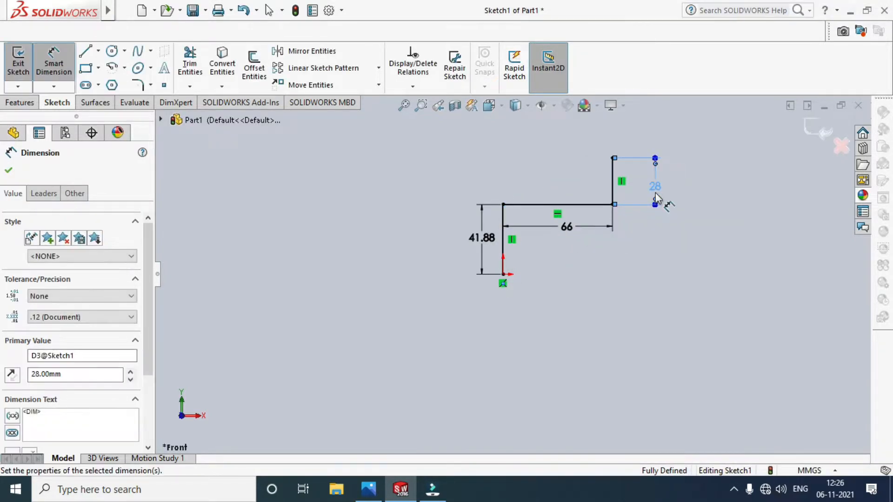
Set the length of the vertical line rising from the origin to 50 mm
{"action": "left_click", "coordinate": [475, 244]}
{"action": "type", "text": "50"}
{"action": "key", "text": "Return"}
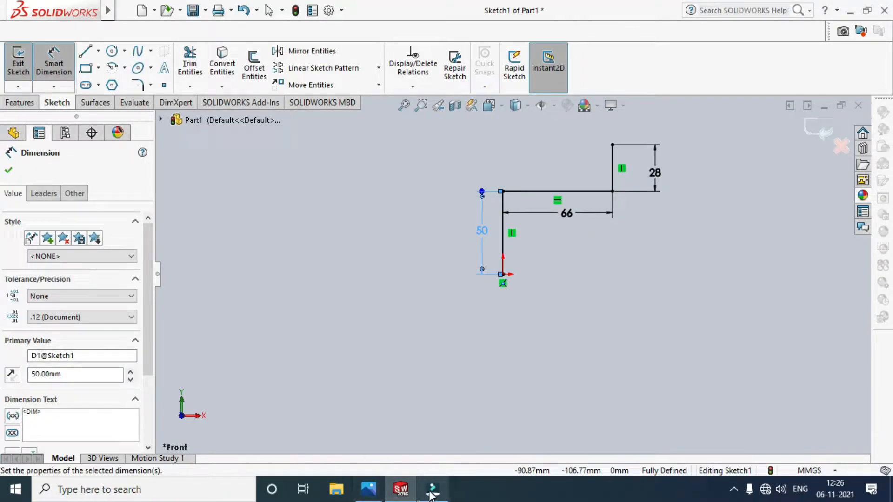
Examine the diameters and widths in the pulley.bmp drawing in Photos and return to the sketch in SOLIDWORKS
{"action": "left_click", "coordinate": [369, 488]}
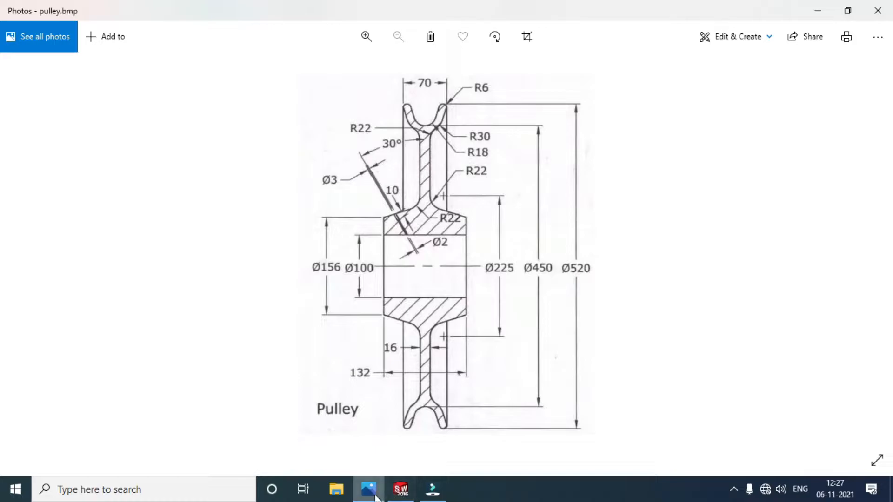
{"action": "left_click", "coordinate": [398, 487]}
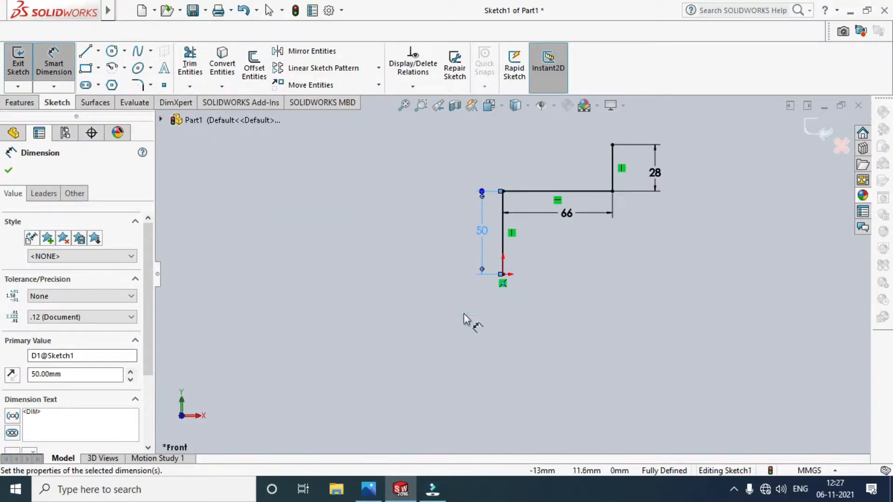
{"action": "left_click", "coordinate": [369, 488]}
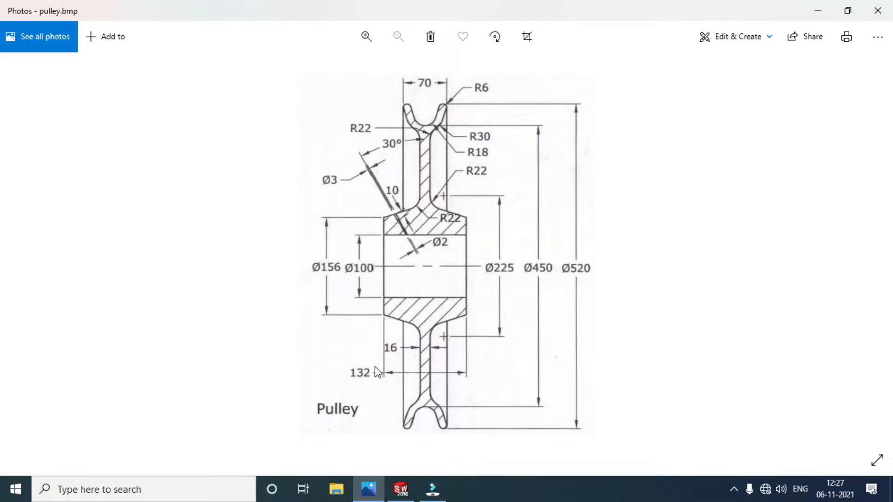
{"action": "left_click", "coordinate": [372, 497]}
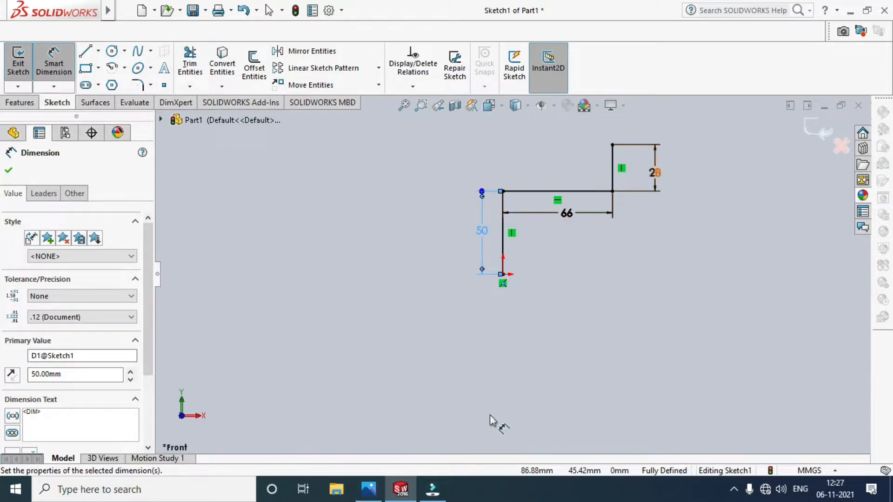
{"action": "key", "text": "alt+Tab"}
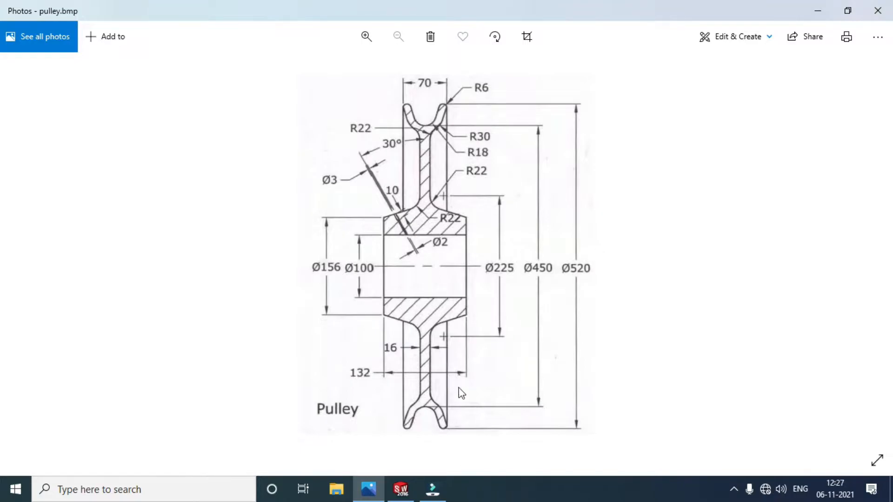
{"action": "left_click", "coordinate": [401, 489]}
Sketch a vertical line about 566 mm long upward from the origin
{"action": "left_click", "coordinate": [97, 55]}
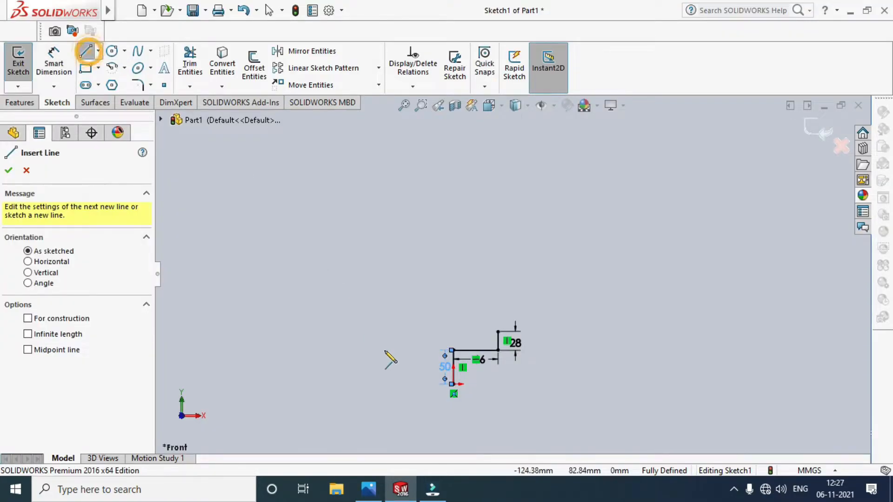
{"action": "scroll", "coordinate": [435, 398], "scroll_direction": "down", "scroll_amount": 5}
{"action": "left_click", "coordinate": [475, 358]}
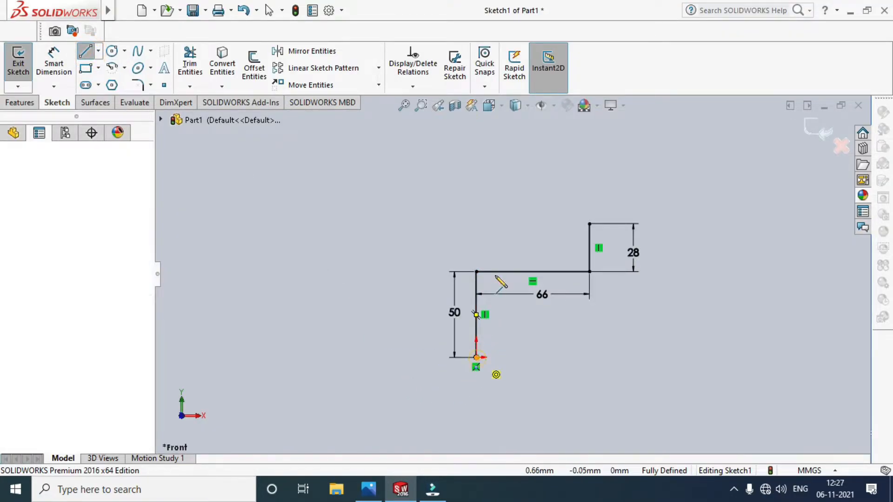
{"action": "scroll", "coordinate": [512, 279], "scroll_direction": "up", "scroll_amount": 5}
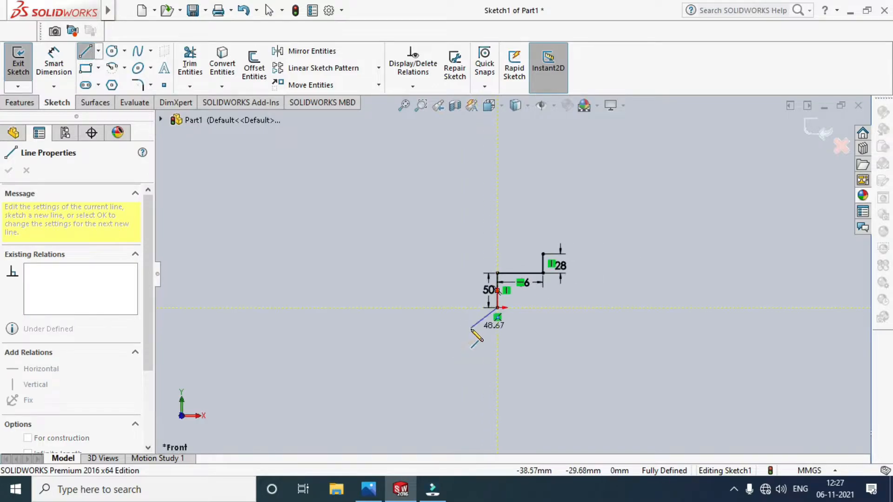
{"action": "left_click", "coordinate": [506, 132]}
{"action": "key", "text": "Escape"}
Dimension the long vertical line from the origin to 520/2, giving 260 mm
{"action": "left_click", "coordinate": [54, 63]}
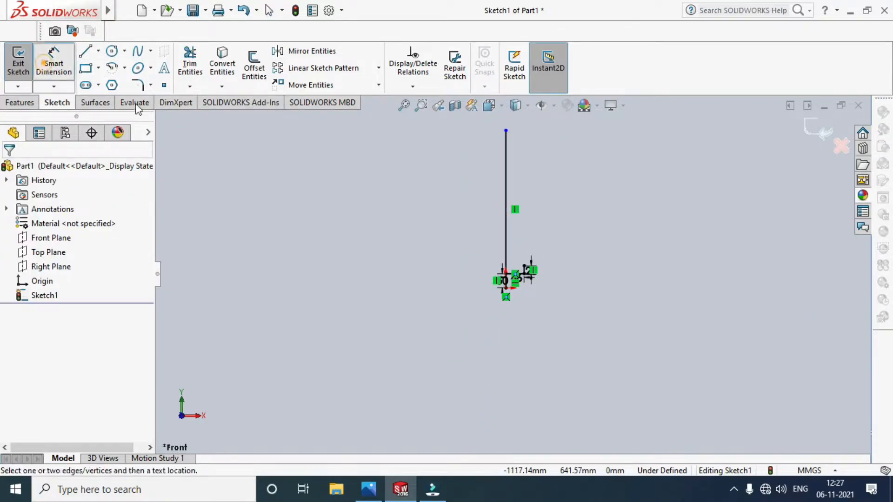
{"action": "left_click", "coordinate": [493, 191]}
{"action": "left_click", "coordinate": [448, 205]}
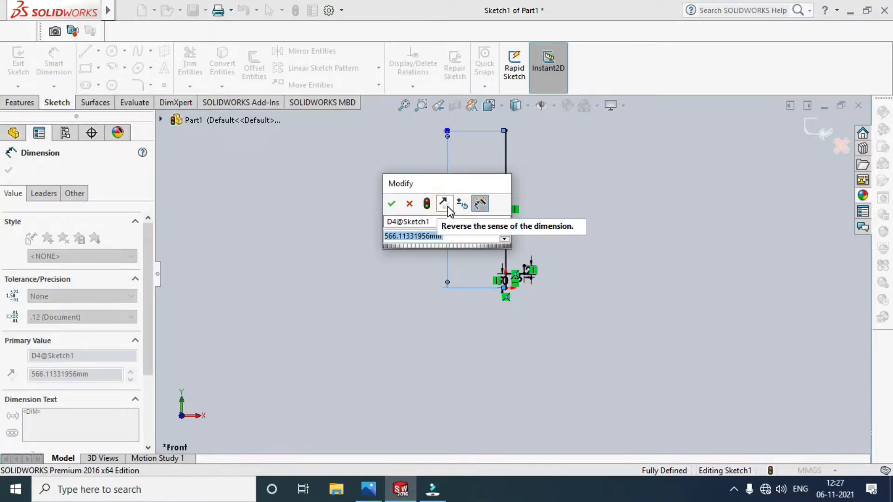
{"action": "type", "text": "520/2"}
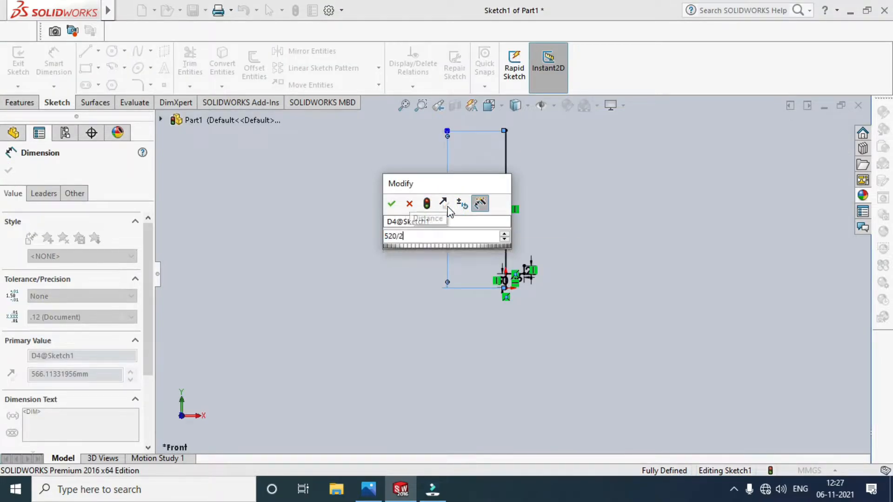
{"action": "key", "text": "Return"}
{"action": "scroll", "coordinate": [522, 248], "scroll_direction": "down", "scroll_amount": 5}
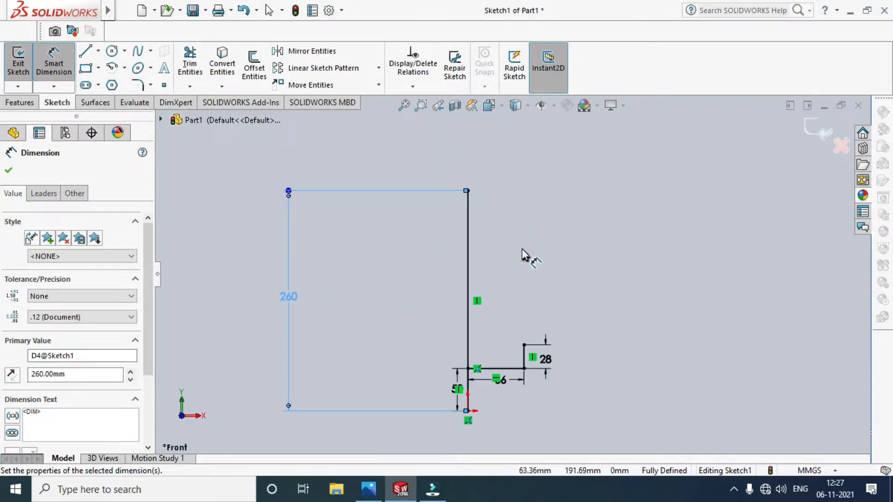
{"action": "left_click", "coordinate": [389, 279]}
Sketch connected lines from the 260 mm line's upper end: about 82 mm outward, about 29 mm down and about 16 mm back inward
{"action": "key", "text": "l"}
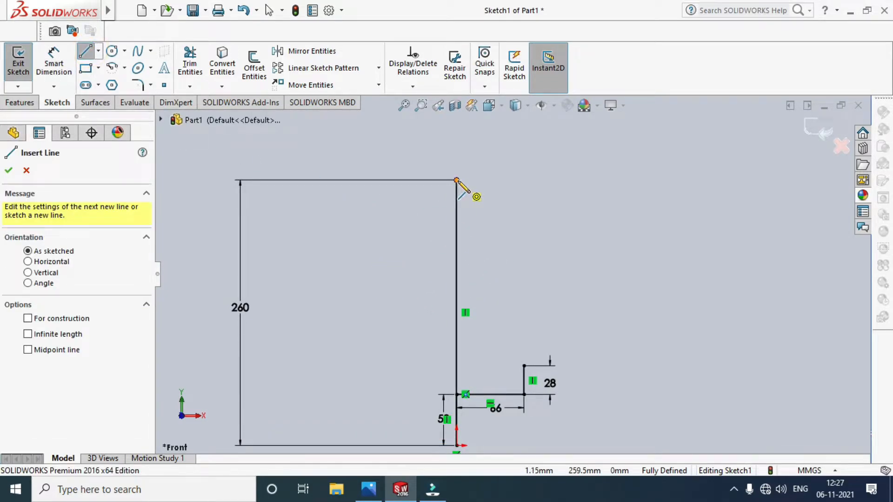
{"action": "left_click", "coordinate": [457, 180]}
{"action": "left_click", "coordinate": [541, 180]}
{"action": "left_click", "coordinate": [541, 210]}
{"action": "left_click", "coordinate": [524, 210]}
{"action": "key", "text": "Escape"}
Dimension the horizontal line at the upper end of the 260 mm line to 35 mm
{"action": "scroll", "coordinate": [524, 255], "scroll_direction": "down", "scroll_amount": 2}
{"action": "scroll", "coordinate": [525, 255], "scroll_direction": "down", "scroll_amount": 2}
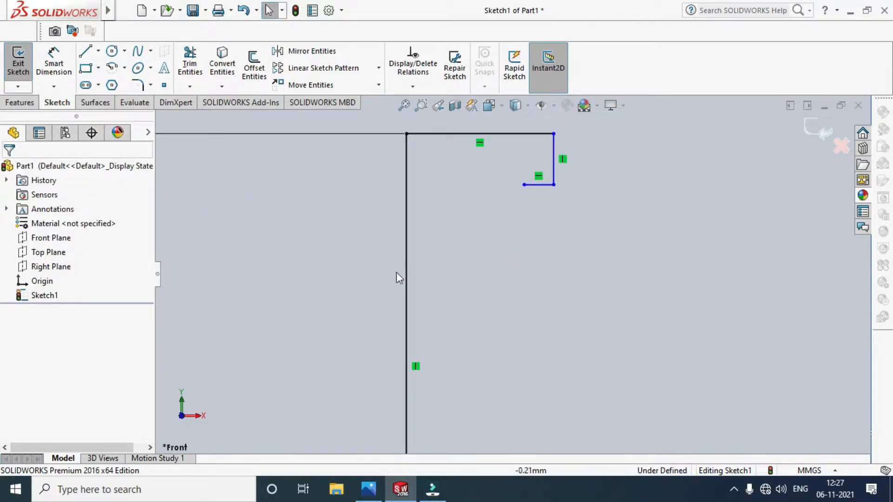
{"action": "left_click", "coordinate": [52, 62]}
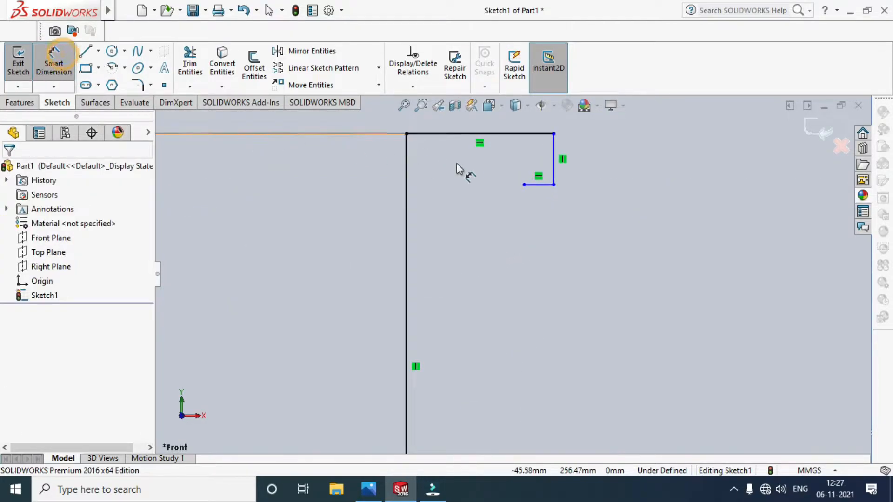
{"action": "left_click", "coordinate": [500, 135]}
{"action": "left_click", "coordinate": [503, 120]}
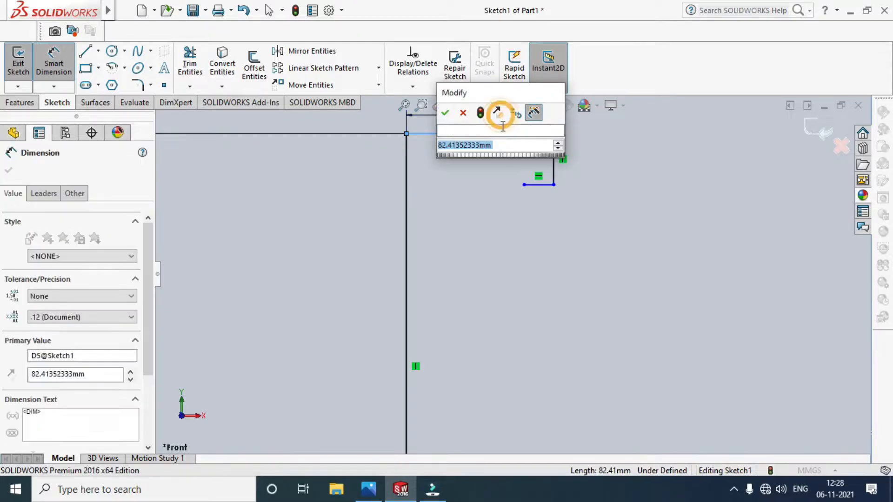
{"action": "type", "text": "35"}
{"action": "key", "text": "Return"}
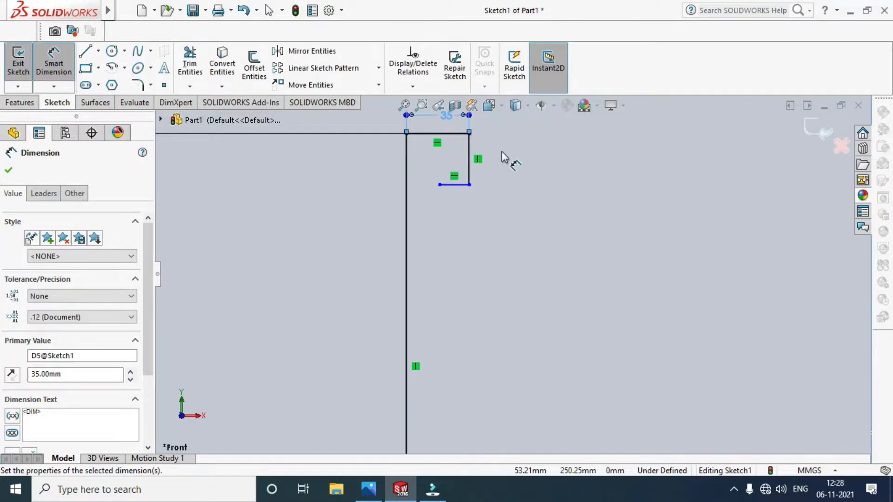
Check the rim detail in the Photos pulley drawing and, back in SOLIDWORKS, dimension the short vertical line at the rim to 6 mm
{"action": "left_click", "coordinate": [368, 489]}
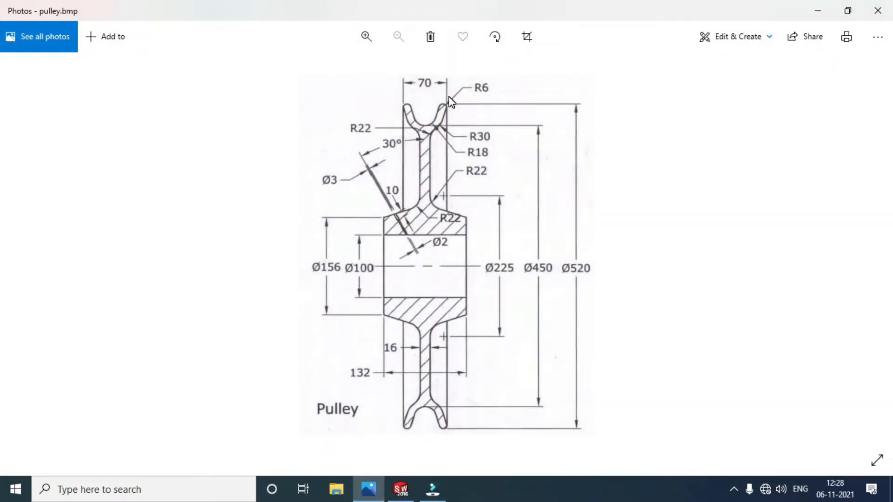
{"action": "scroll", "coordinate": [443, 107], "scroll_direction": "up", "scroll_amount": 4}
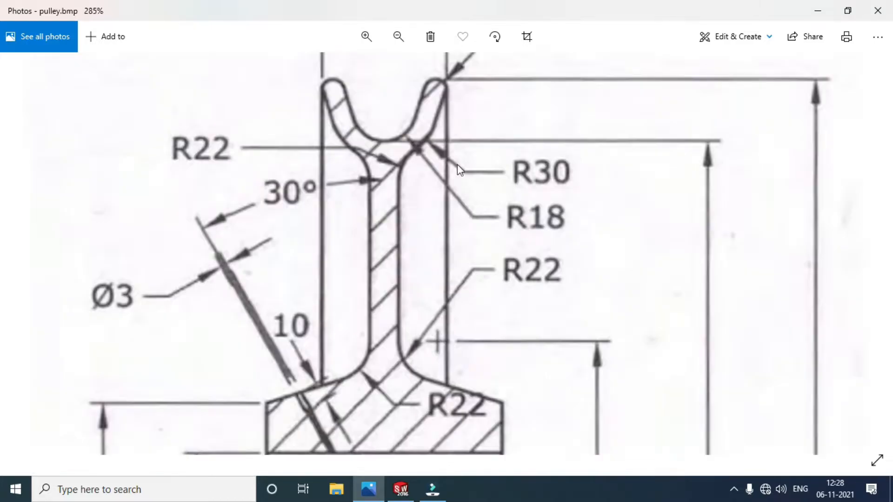
{"action": "scroll", "coordinate": [455, 215], "scroll_direction": "down", "scroll_amount": 2}
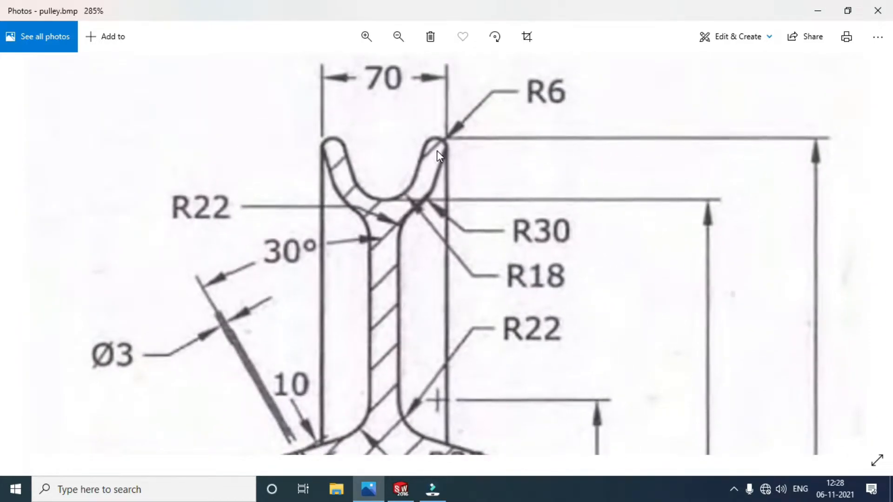
{"action": "left_click", "coordinate": [399, 488]}
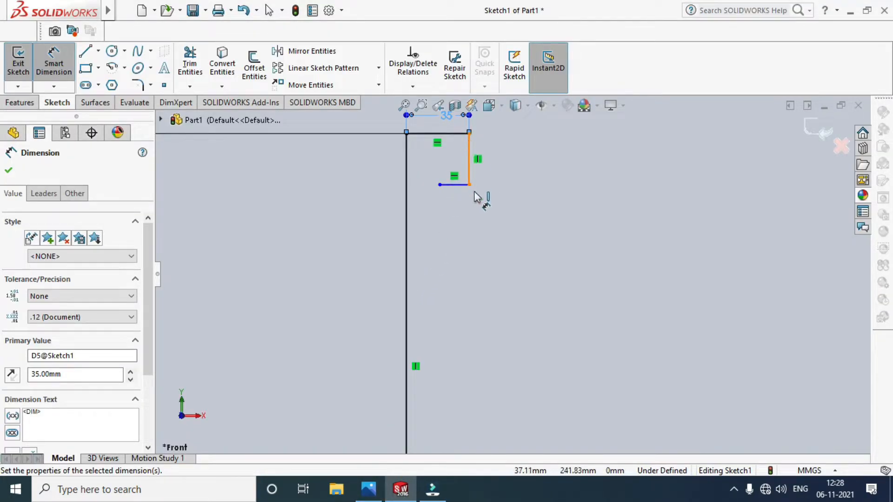
{"action": "key", "text": "Escape"}
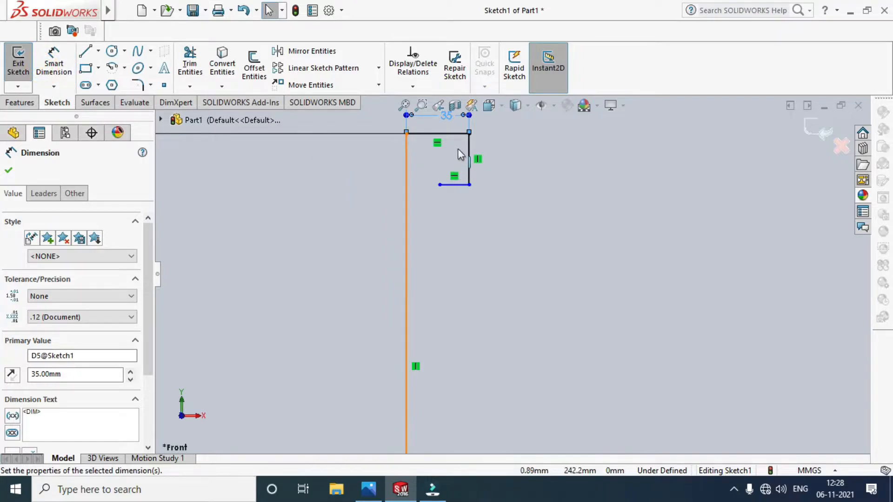
{"action": "left_click", "coordinate": [466, 153]}
{"action": "left_click", "coordinate": [64, 71]}
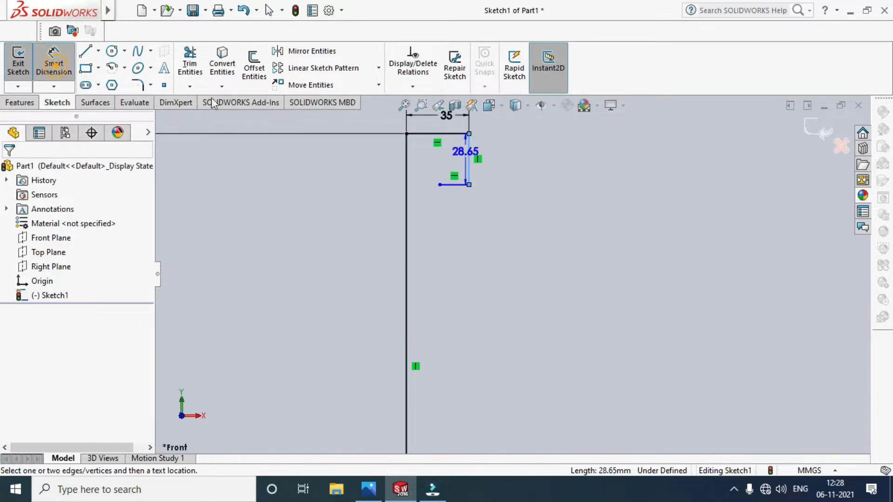
{"action": "left_click", "coordinate": [529, 161]}
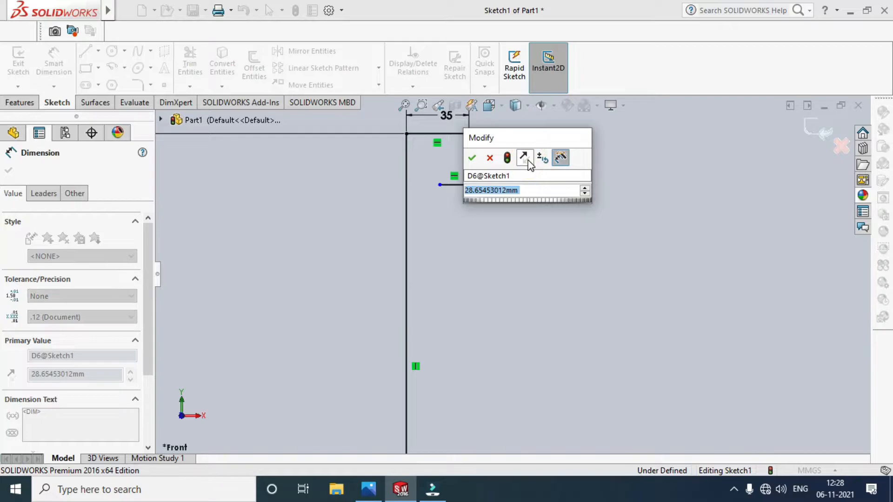
{"action": "type", "text": "6"}
{"action": "key", "text": "Return"}
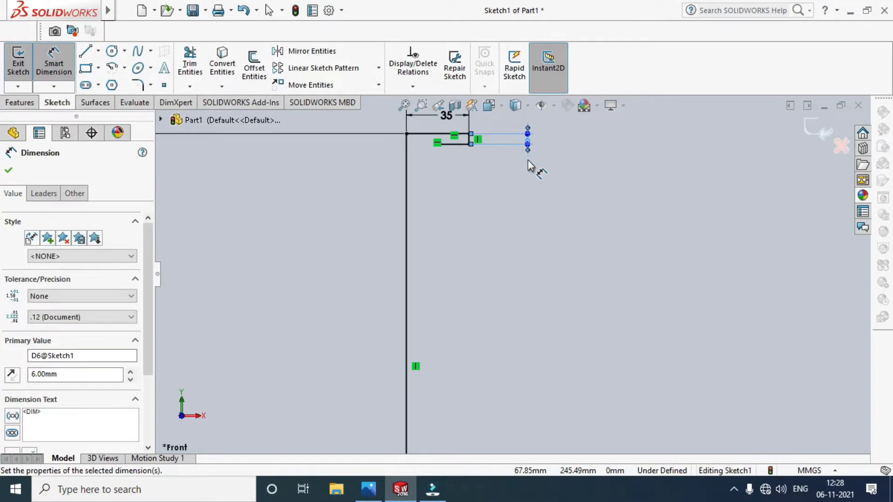
Dimension the short inward horizontal line below the rim corner to 6 mm
{"action": "scroll", "coordinate": [502, 247], "scroll_direction": "down", "scroll_amount": 5}
{"action": "left_click", "coordinate": [514, 229]}
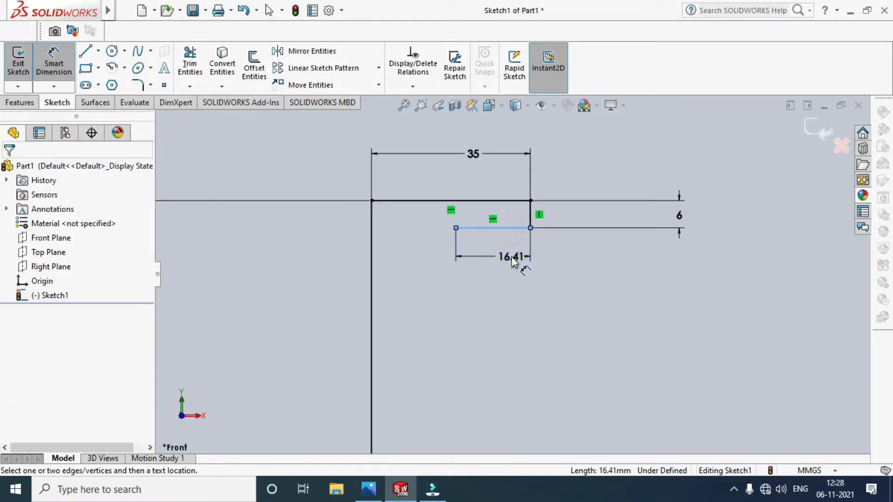
{"action": "left_click", "coordinate": [512, 266]}
{"action": "type", "text": "6"}
{"action": "key", "text": "Return"}
Draw a 6 mm radius circle centred on the free end of the short inward line, passing through its outer endpoint
{"action": "scroll", "coordinate": [525, 255], "scroll_direction": "down", "scroll_amount": 3}
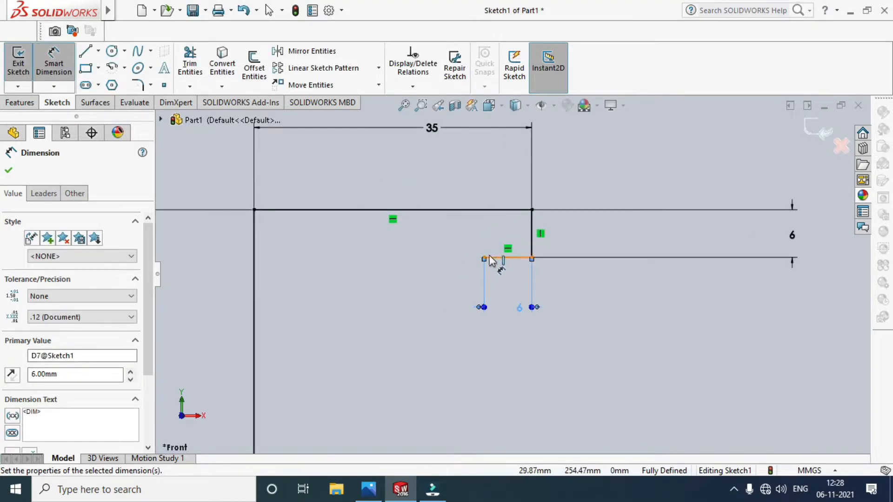
{"action": "left_click", "coordinate": [112, 51]}
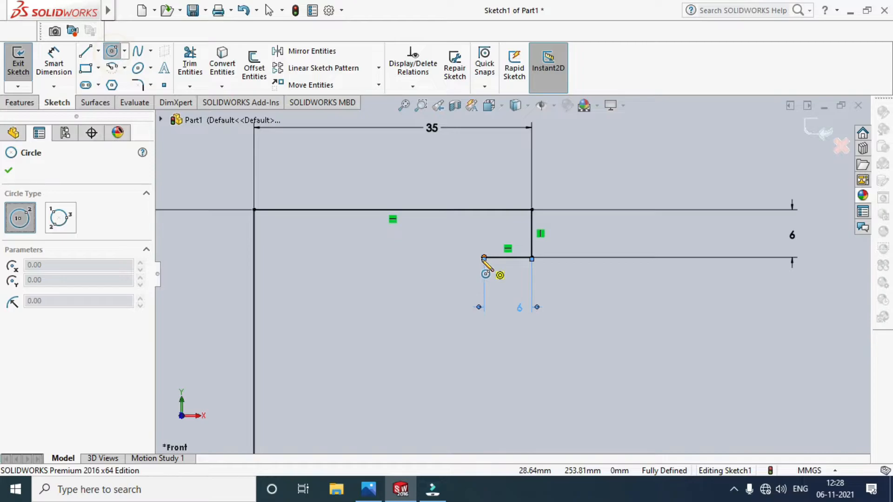
{"action": "left_click", "coordinate": [484, 258]}
{"action": "left_click", "coordinate": [532, 257]}
{"action": "key", "text": "Escape"}
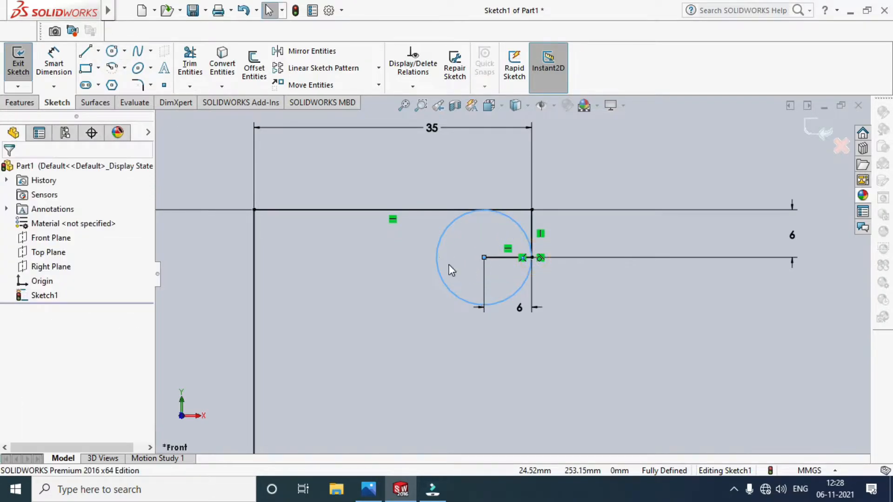
{"action": "scroll", "coordinate": [425, 247], "scroll_direction": "up", "scroll_amount": 6}
{"action": "scroll", "coordinate": [491, 367], "scroll_direction": "down", "scroll_amount": 4}
{"action": "scroll", "coordinate": [297, 253], "scroll_direction": "up", "scroll_amount": 7}
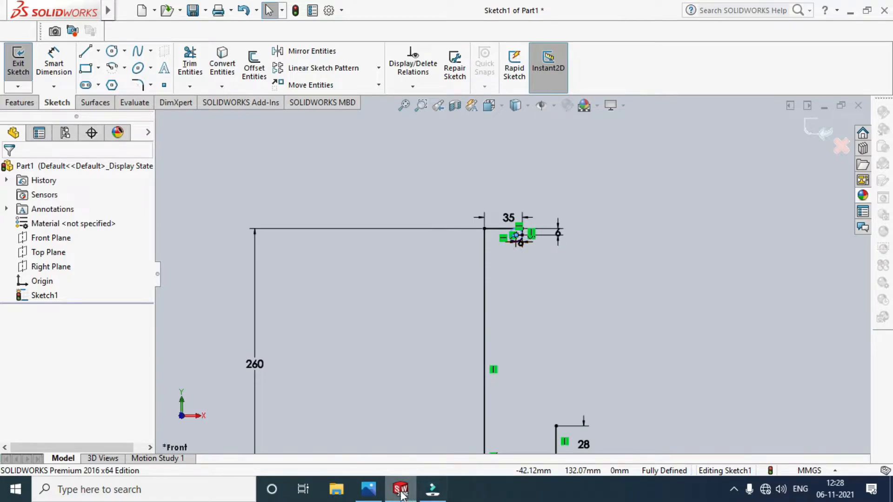
Check the whole pulley drawing in Photos and, back in SOLIDWORKS, draw a horizontal line about 104 mm long rightward from the origin
{"action": "left_click", "coordinate": [369, 489]}
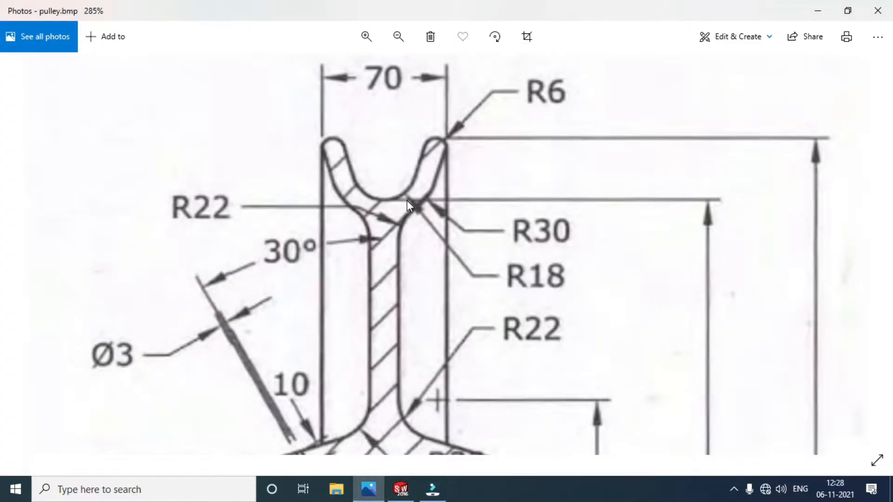
{"action": "scroll", "coordinate": [328, 168], "scroll_direction": "down", "scroll_amount": 5}
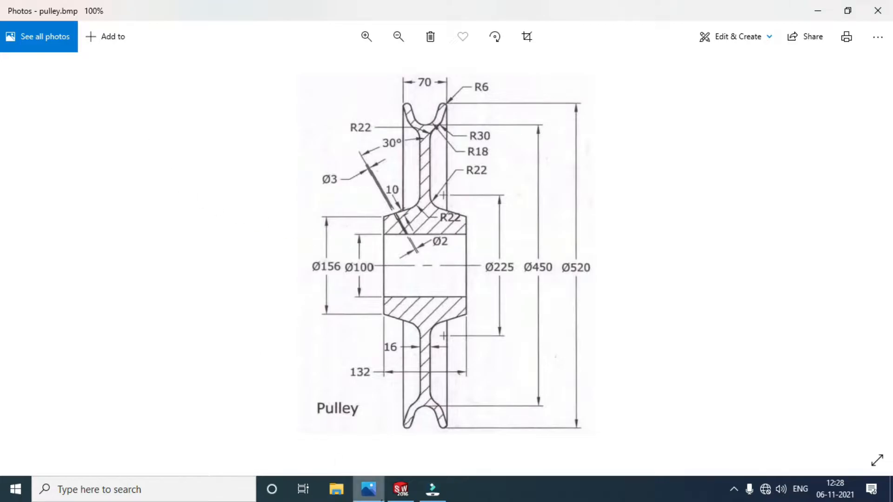
{"action": "left_click", "coordinate": [401, 488]}
{"action": "scroll", "coordinate": [342, 262], "scroll_direction": "up", "scroll_amount": 3}
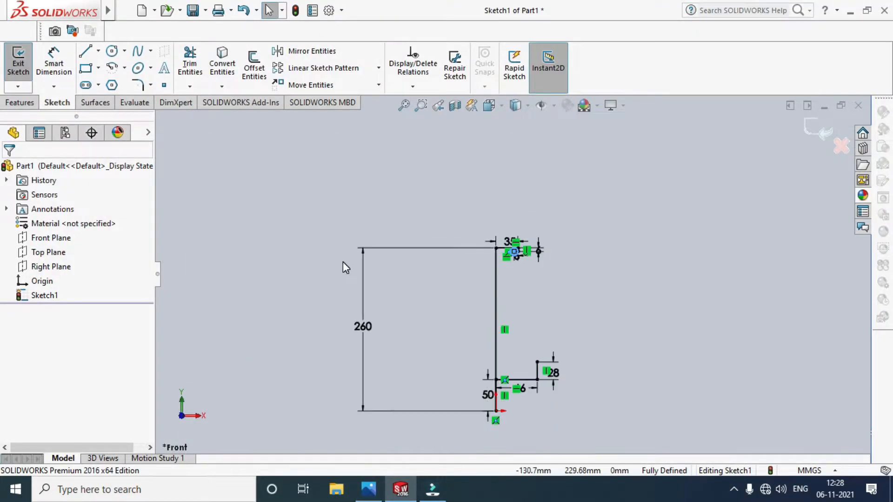
{"action": "scroll", "coordinate": [518, 442], "scroll_direction": "down", "scroll_amount": 2}
{"action": "left_click", "coordinate": [85, 51]}
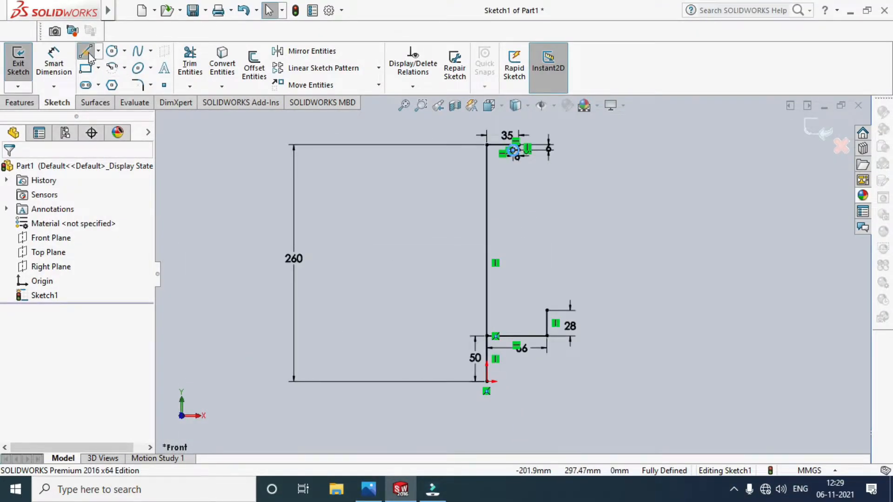
{"action": "left_click", "coordinate": [487, 381]}
{"action": "left_click", "coordinate": [582, 382]}
{"action": "key", "text": "Escape"}
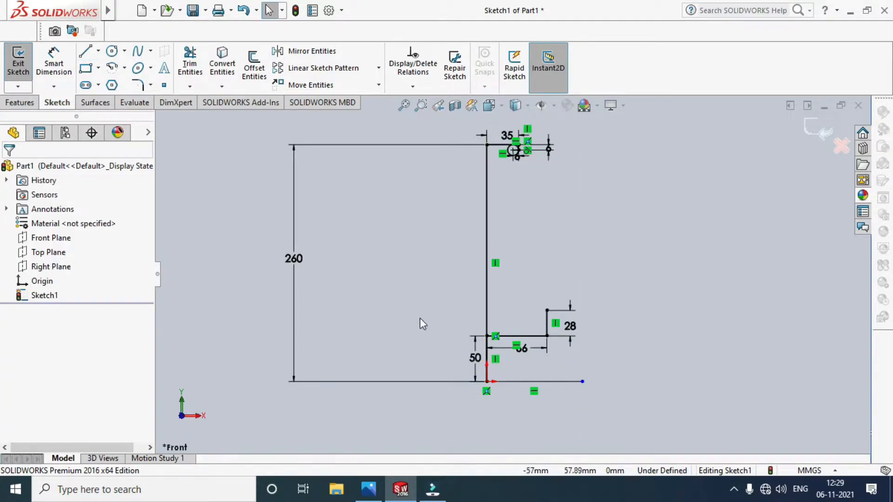
Offset the horizontal line at the origin upward by 450/2 mm, reversing the offset direction
{"action": "left_click", "coordinate": [251, 73]}
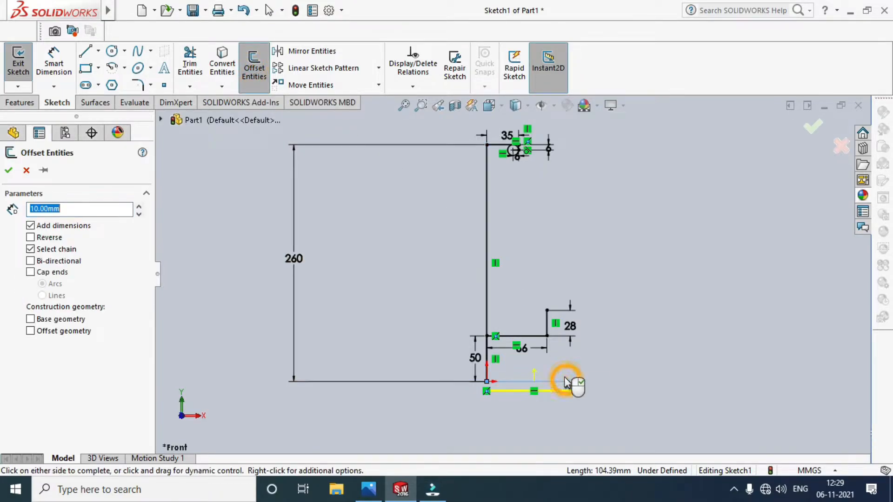
{"action": "left_click", "coordinate": [79, 210]}
{"action": "type", "text": "450/2"}
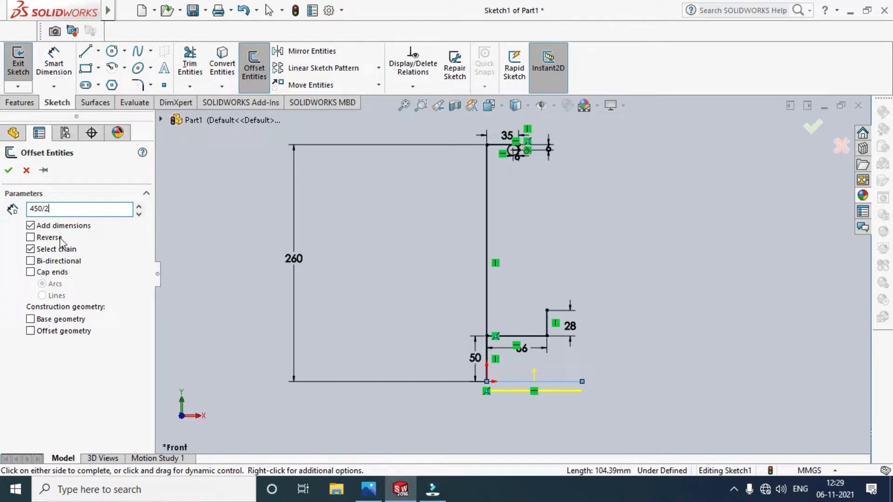
{"action": "left_click", "coordinate": [60, 237]}
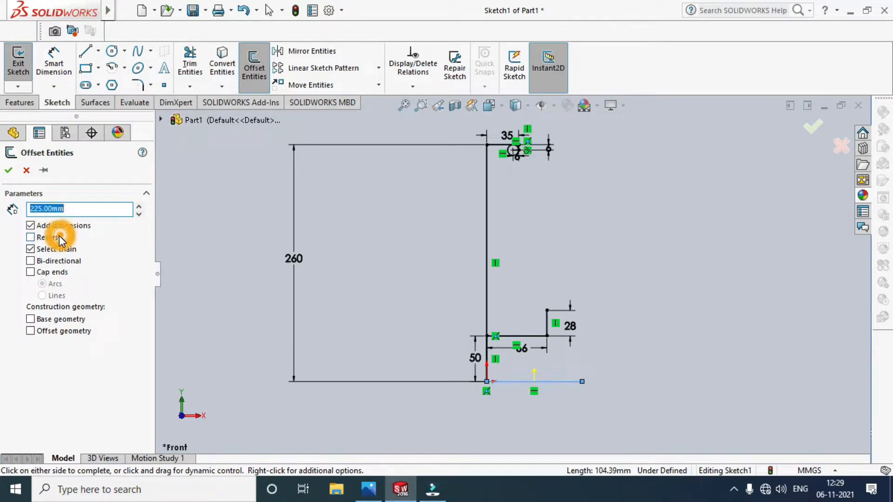
{"action": "left_click", "coordinate": [52, 236]}
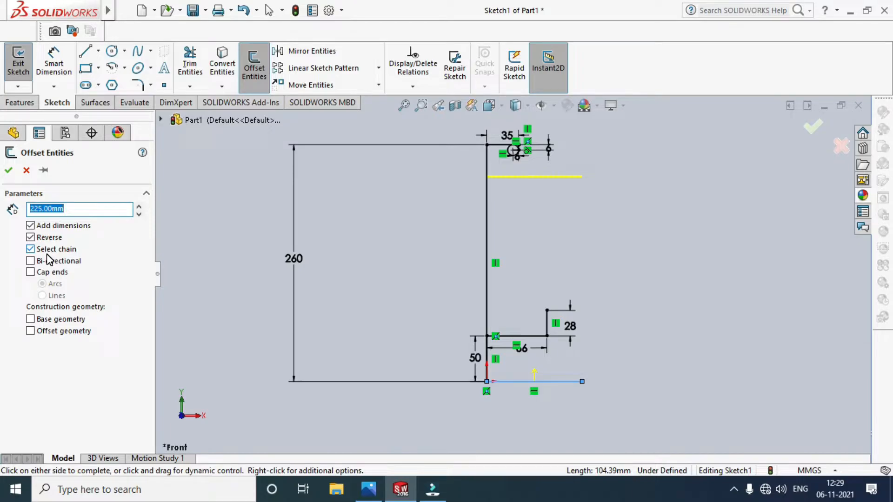
{"action": "left_click", "coordinate": [8, 170]}
Draw a circle of about 23 mm radius centred on the 260 mm vertical line, passing through the offset line's left end
{"action": "scroll", "coordinate": [507, 149], "scroll_direction": "up", "scroll_amount": 4}
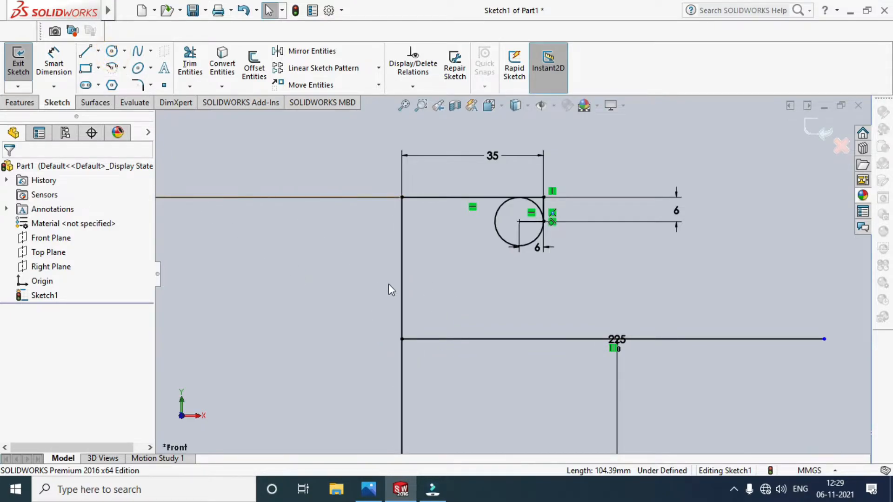
{"action": "left_click", "coordinate": [402, 257]}
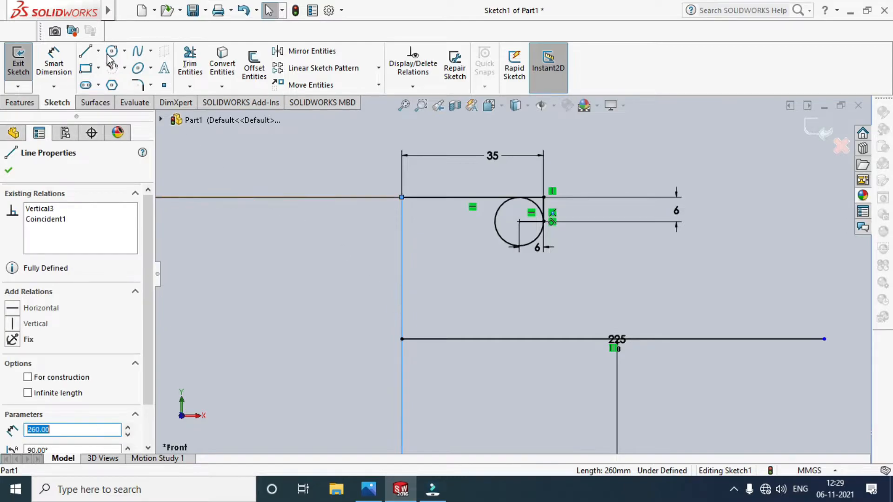
{"action": "left_click", "coordinate": [112, 50]}
{"action": "left_click", "coordinate": [402, 244]}
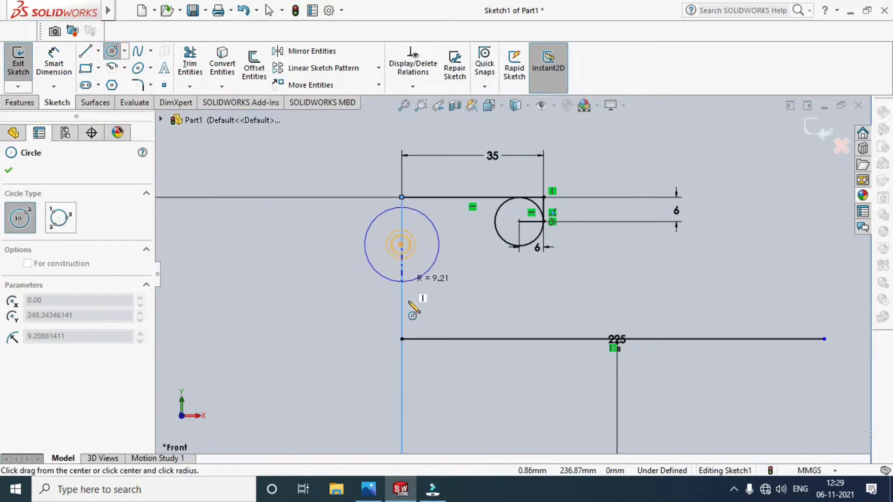
{"action": "left_click", "coordinate": [402, 339]}
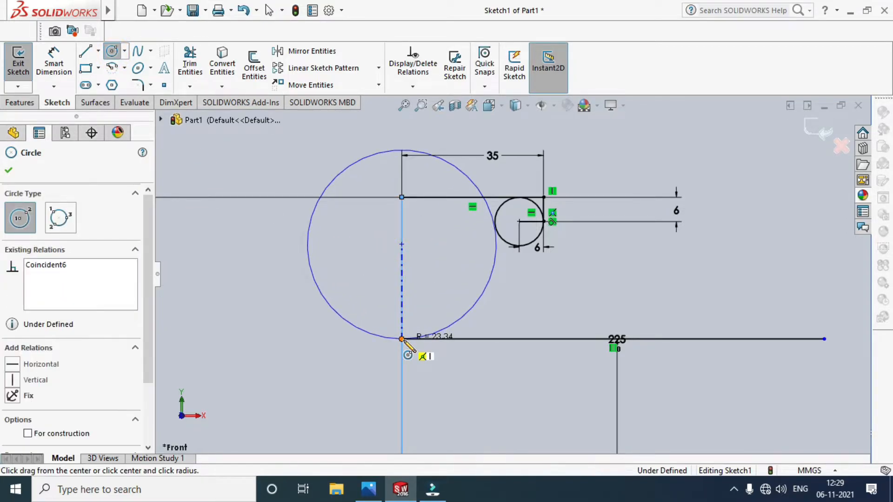
{"action": "key", "text": "Escape"}
Dimension the diameter of the circle centred on the vertical line to 36 mm
{"action": "left_click", "coordinate": [62, 63]}
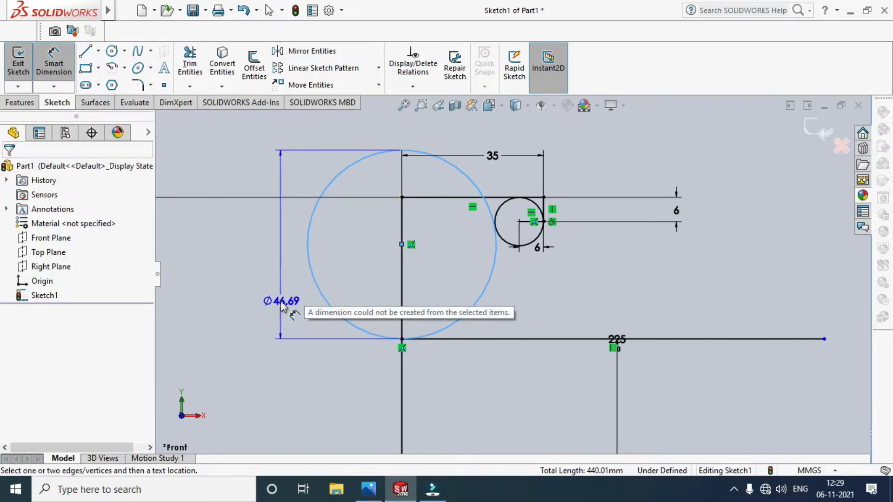
{"action": "left_click", "coordinate": [284, 307]}
{"action": "type", "text": "36"}
{"action": "key", "text": "Return"}
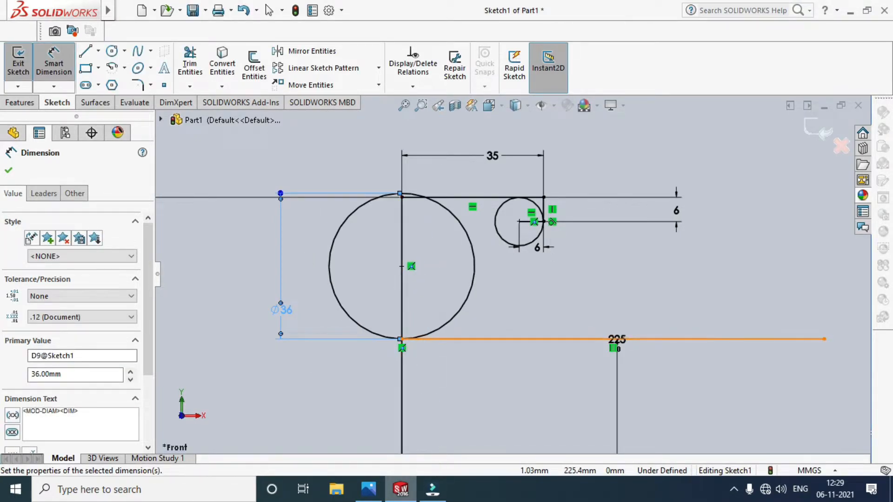
Check the rim in the Photos drawing and, back in SOLIDWORKS, draw a line tangent to the 36 mm circle and the small rim circle
{"action": "left_click", "coordinate": [370, 493]}
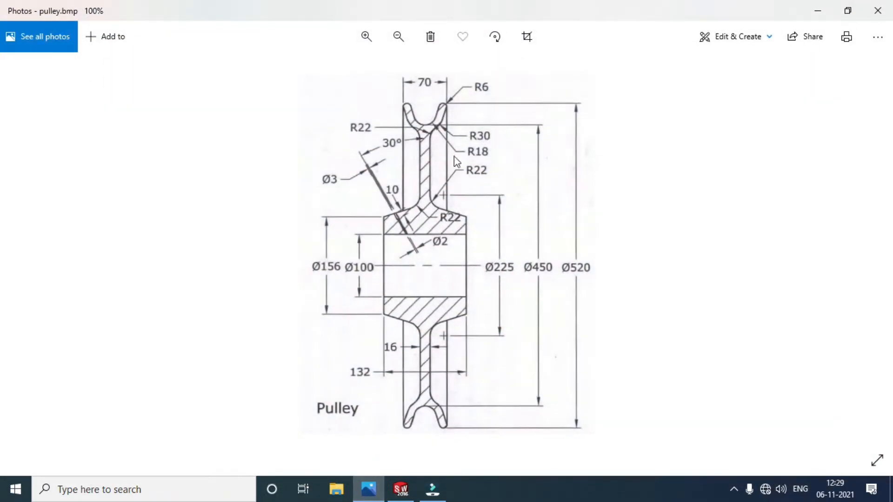
{"action": "left_click", "coordinate": [369, 489]}
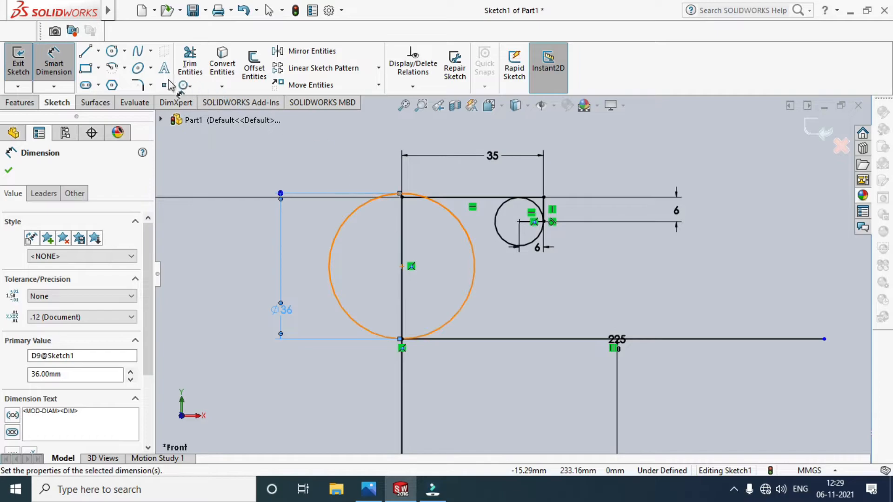
{"action": "left_click", "coordinate": [98, 51]}
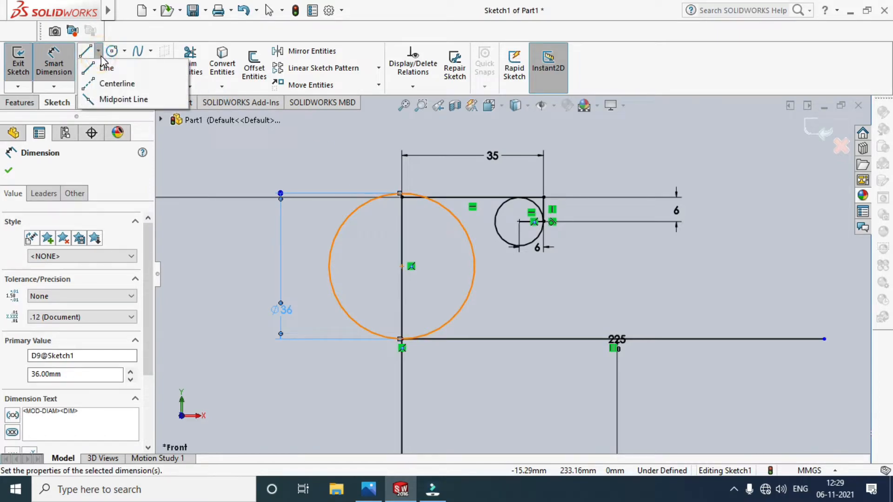
{"action": "left_click", "coordinate": [104, 65]}
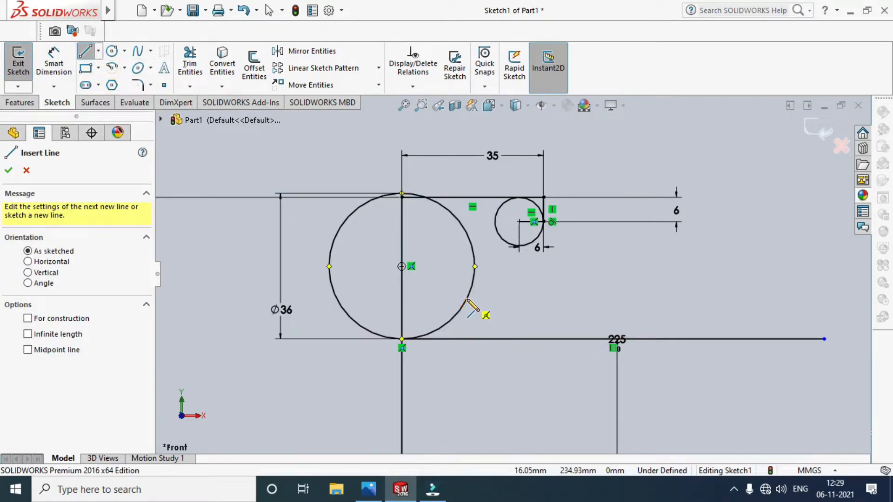
{"action": "left_click_drag", "start_coordinate": [474, 286], "coordinate": [495, 221]}
{"action": "key", "text": "Escape"}
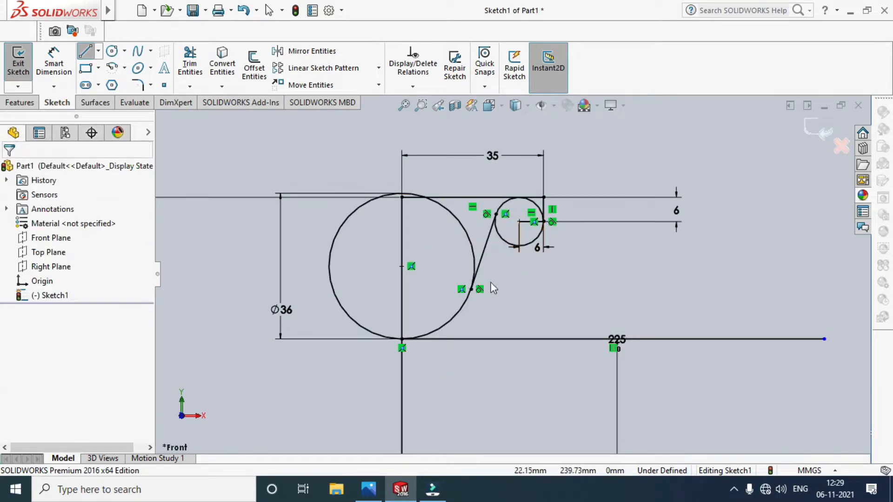
Examine the slanted line's relations with the 36 mm circle and the small rim circle
{"action": "scroll", "coordinate": [490, 283], "scroll_direction": "down", "scroll_amount": 5}
{"action": "scroll", "coordinate": [458, 307], "scroll_direction": "up", "scroll_amount": 5}
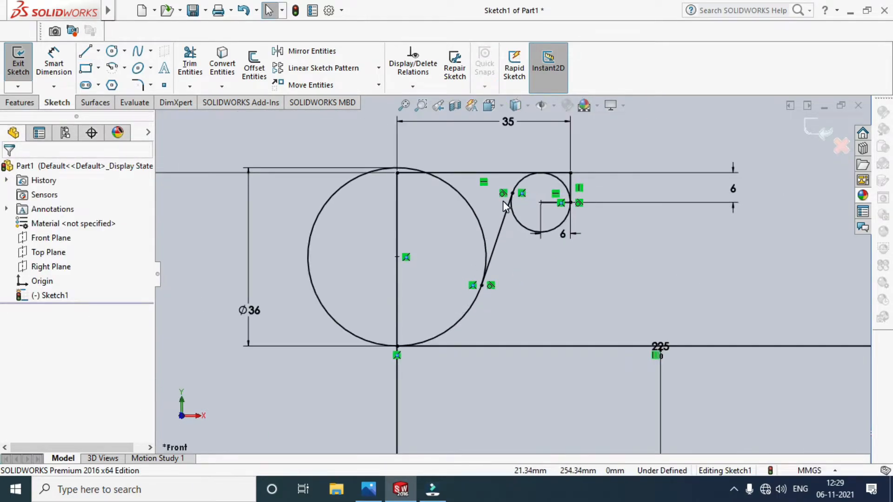
{"action": "scroll", "coordinate": [510, 204], "scroll_direction": "down", "scroll_amount": 3}
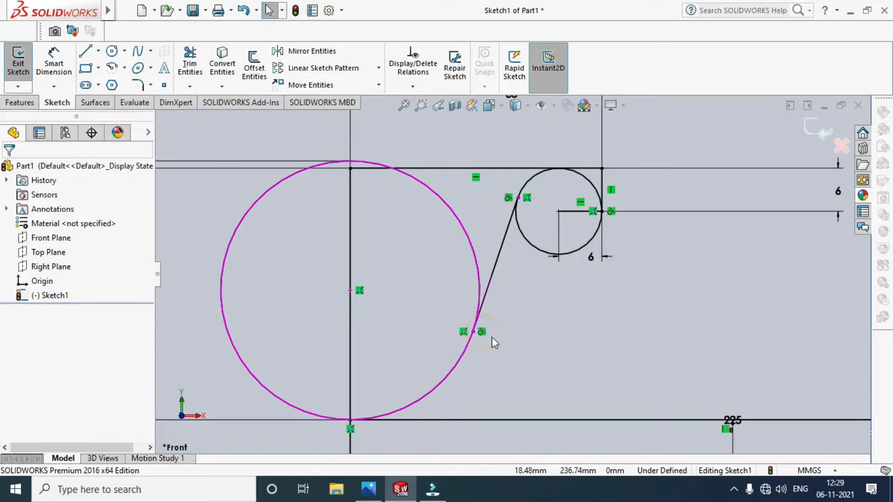
{"action": "left_click", "coordinate": [511, 329]}
{"action": "left_click", "coordinate": [490, 277]}
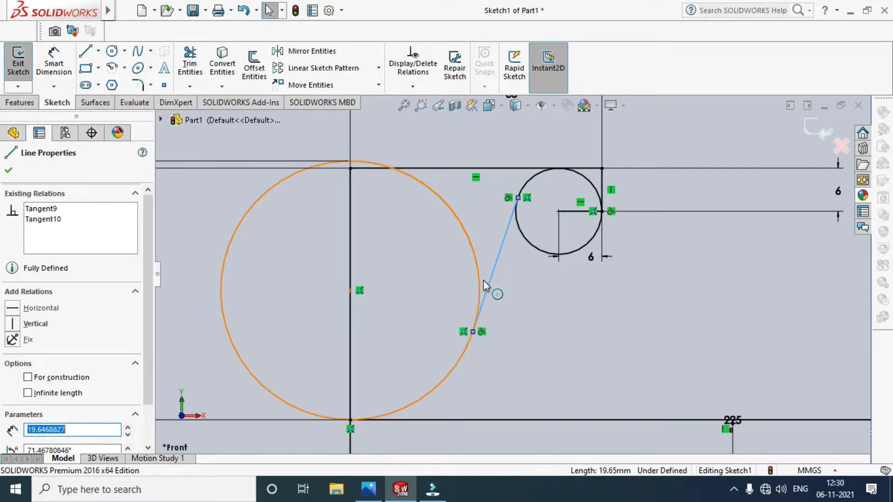
{"action": "left_click", "coordinate": [478, 283], "text": "ctrl"}
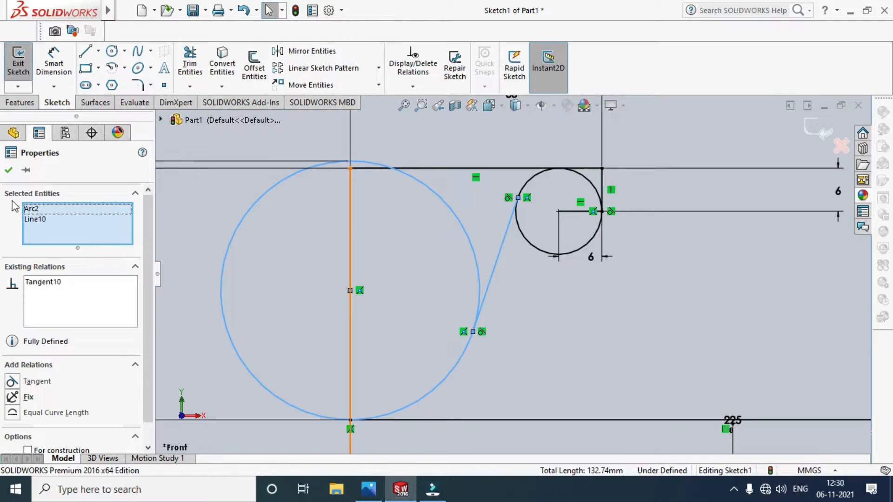
{"action": "key", "text": "Escape"}
{"action": "key", "text": "f"}
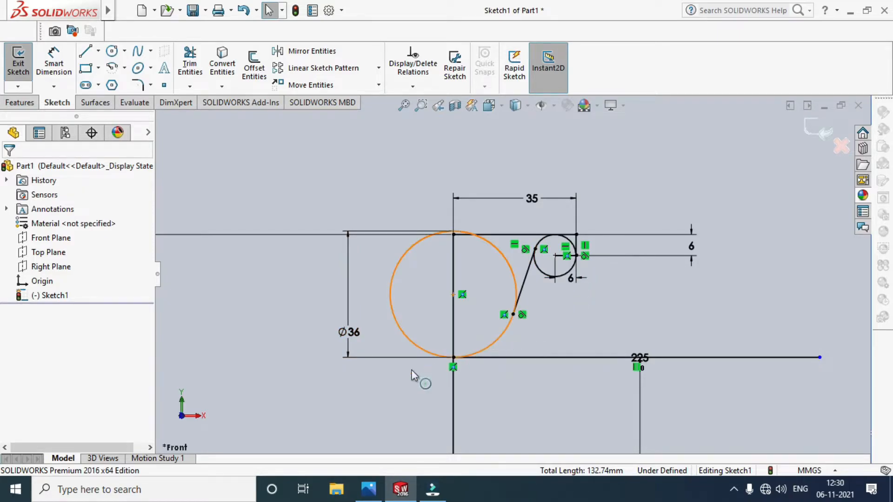
Draw a circle of about 37.75 mm radius concentric with the 36 mm circle
{"action": "left_click", "coordinate": [112, 52]}
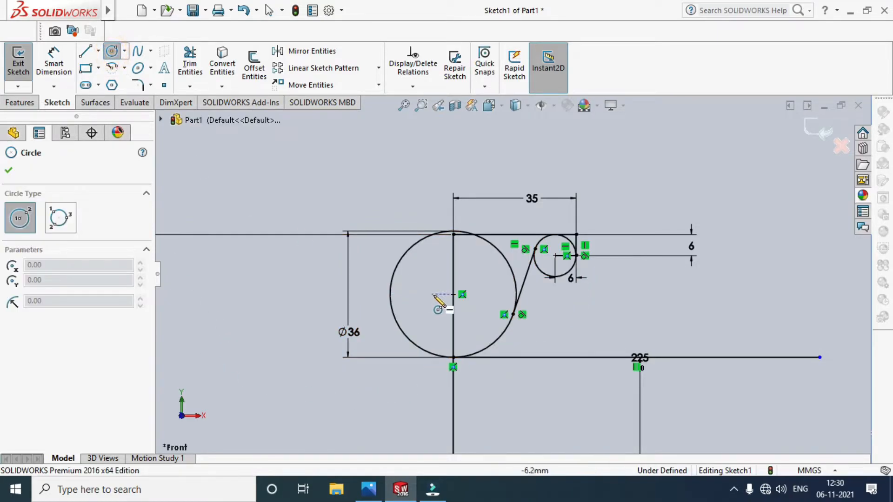
{"action": "left_click", "coordinate": [454, 294]}
{"action": "left_click", "coordinate": [548, 388]}
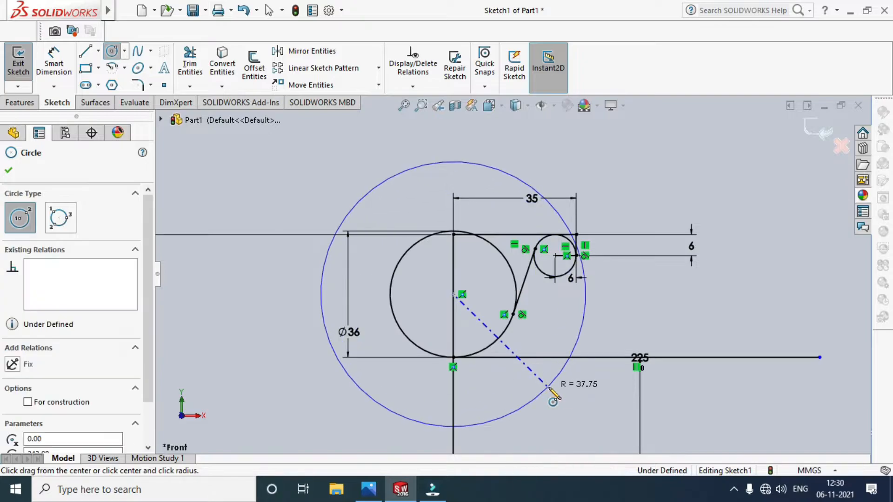
{"action": "key", "text": "Escape"}
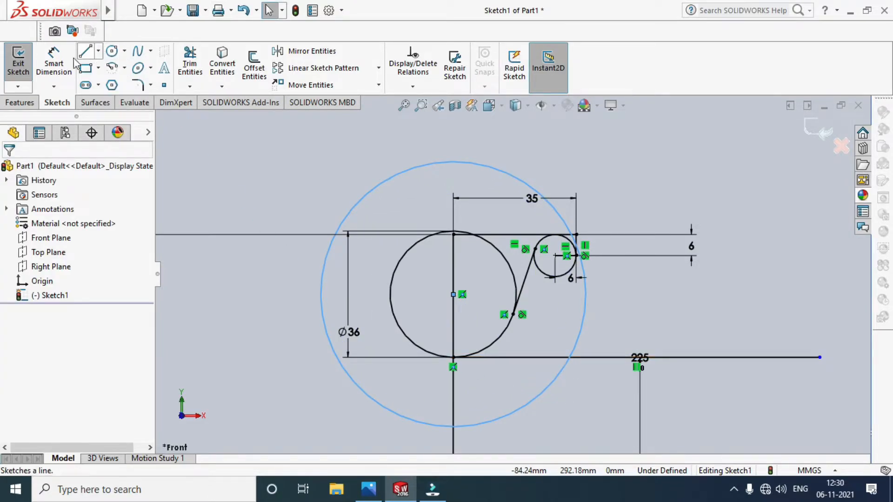
Dimension the larger concentric circle's diameter to 60 mm
{"action": "left_click", "coordinate": [55, 55]}
{"action": "left_click", "coordinate": [587, 315]}
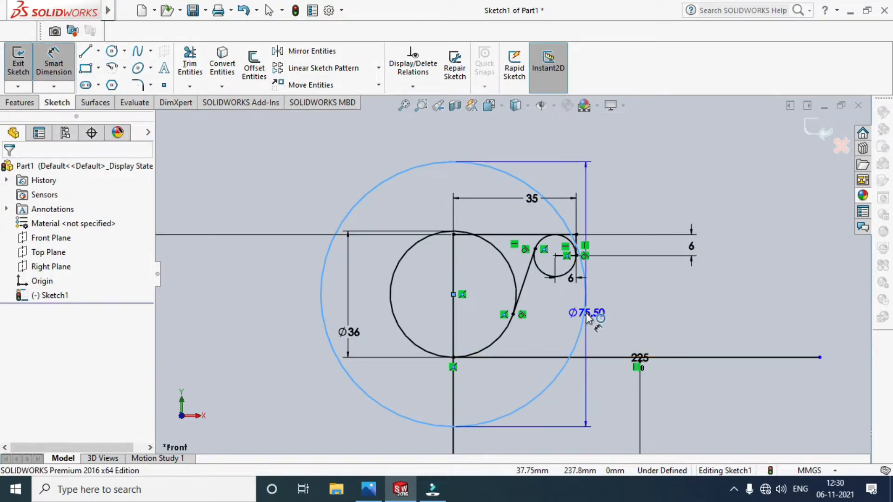
{"action": "left_click", "coordinate": [614, 316]}
{"action": "type", "text": "60"}
{"action": "key", "text": "Return"}
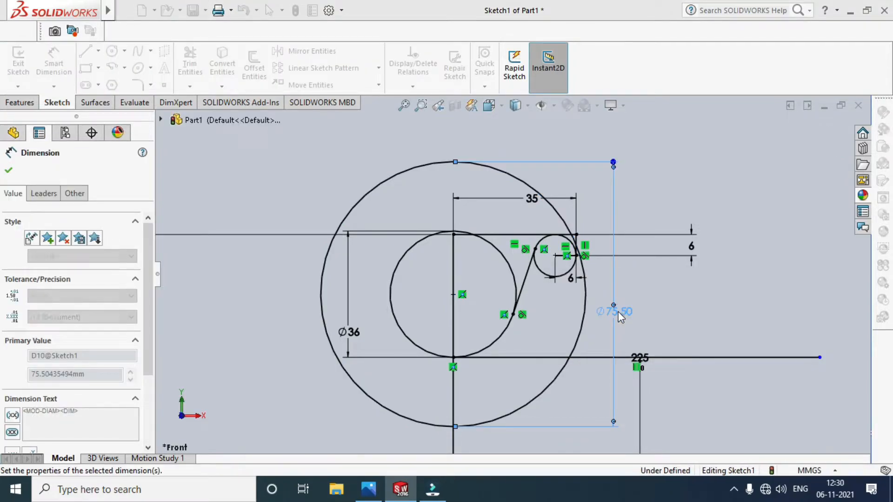
Check the rim in the Photos drawing and, back in SOLIDWORKS, draw a line tangent to the 60 mm circle and the small rim circle
{"action": "left_click", "coordinate": [368, 489]}
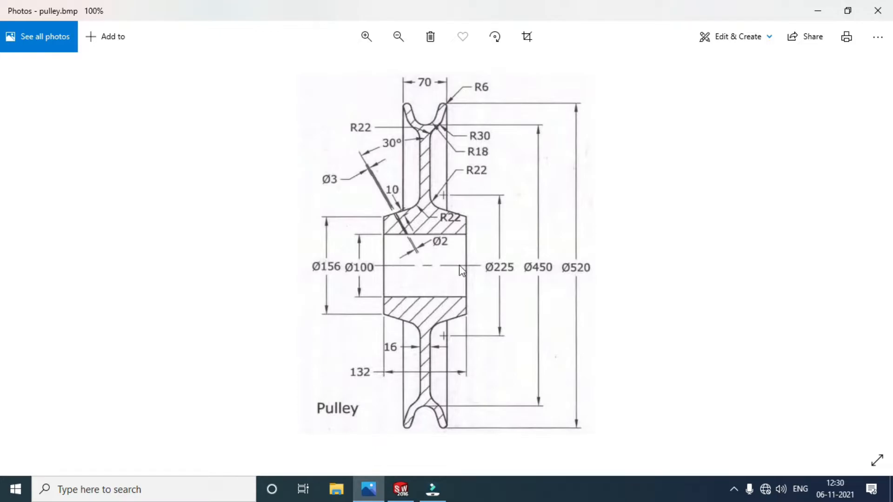
{"action": "left_click", "coordinate": [403, 486]}
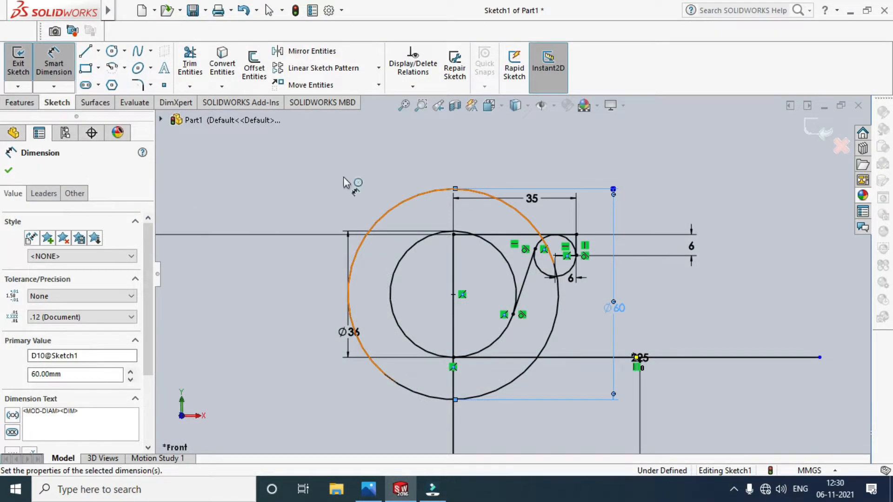
{"action": "scroll", "coordinate": [571, 339], "scroll_direction": "down", "scroll_amount": 3}
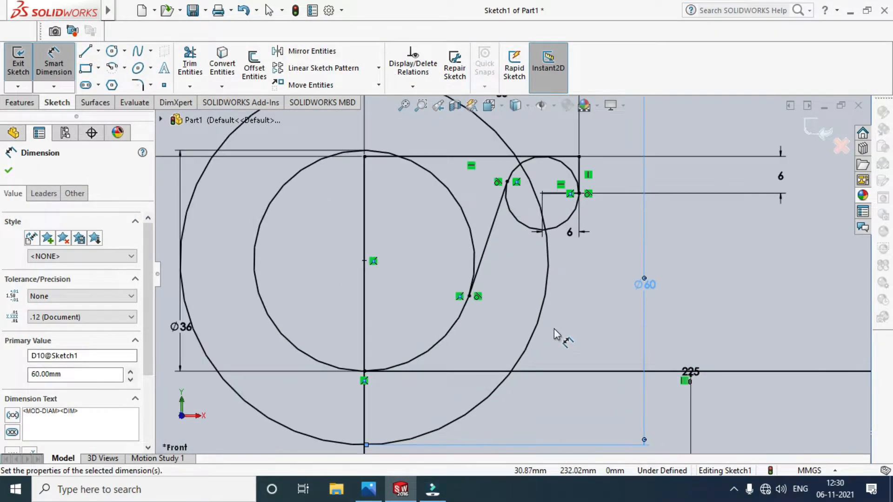
{"action": "left_click", "coordinate": [534, 328]}
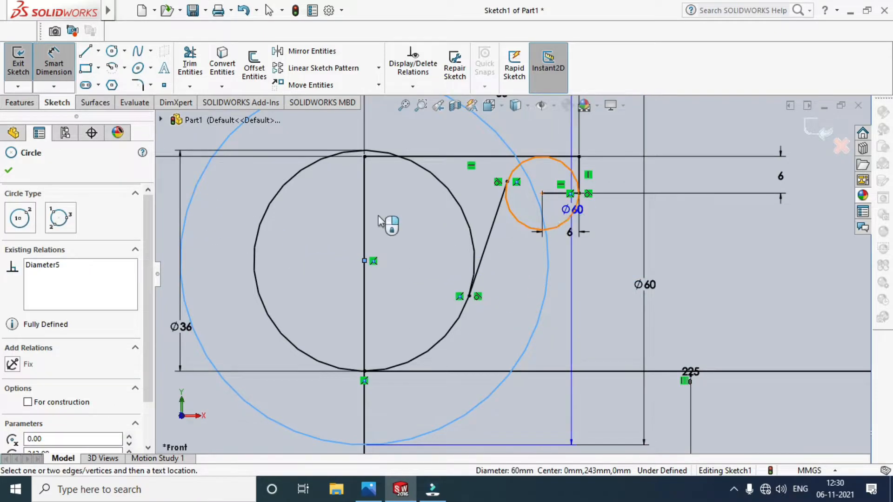
{"action": "key", "text": "Escape"}
{"action": "left_click", "coordinate": [82, 50]}
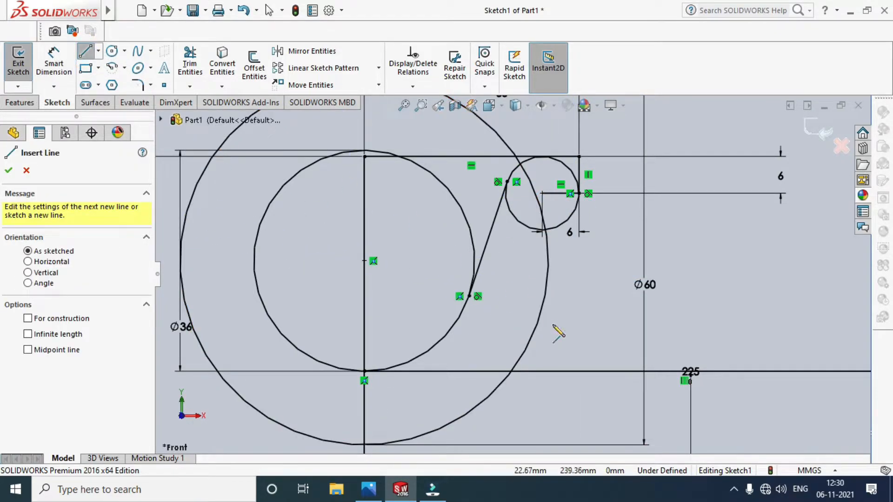
{"action": "left_click", "coordinate": [530, 347]}
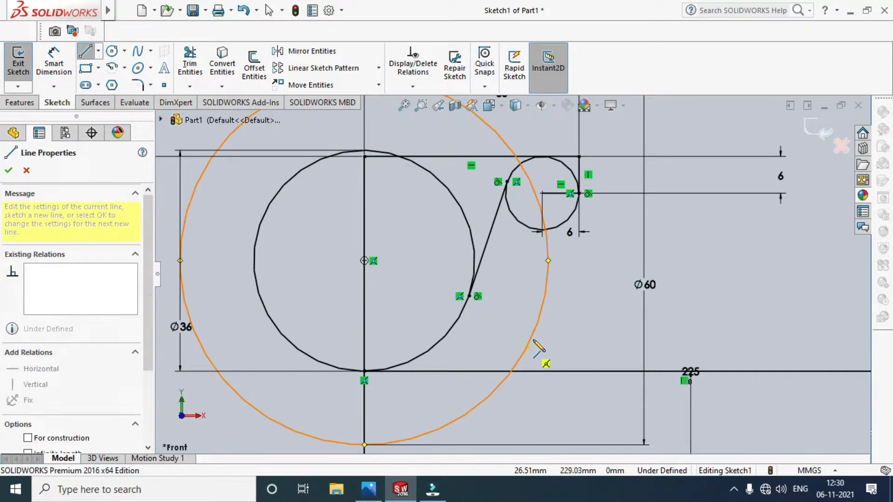
{"action": "left_click", "coordinate": [580, 207]}
{"action": "key", "text": "Escape"}
Examine the new slanted line's relations with the 60 mm circle and the small rim circle
{"action": "scroll", "coordinate": [592, 214], "scroll_direction": "down", "scroll_amount": 3}
{"action": "scroll", "coordinate": [458, 357], "scroll_direction": "down", "scroll_amount": 2}
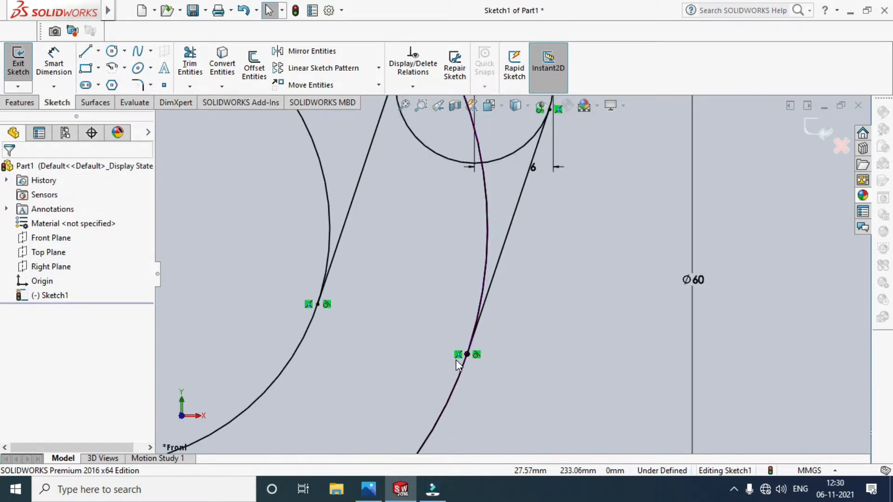
{"action": "scroll", "coordinate": [530, 292], "scroll_direction": "up", "scroll_amount": 3}
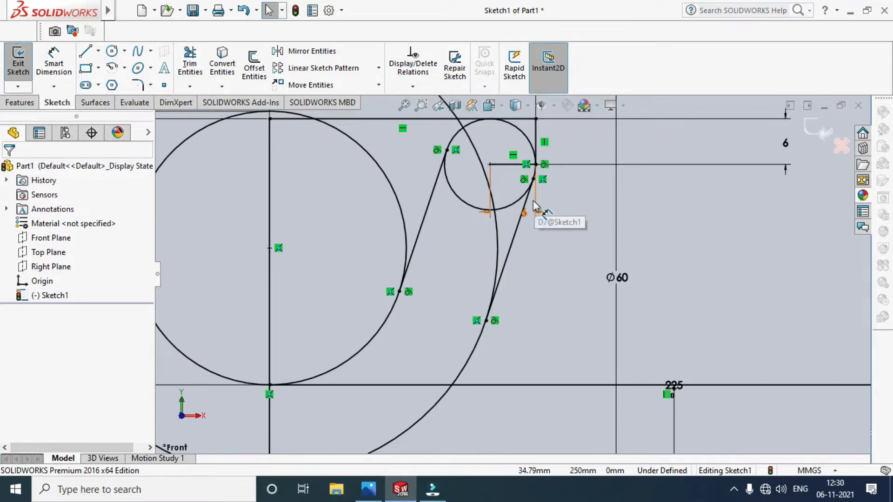
{"action": "scroll", "coordinate": [553, 207], "scroll_direction": "down", "scroll_amount": 3}
{"action": "scroll", "coordinate": [512, 195], "scroll_direction": "up", "scroll_amount": 5}
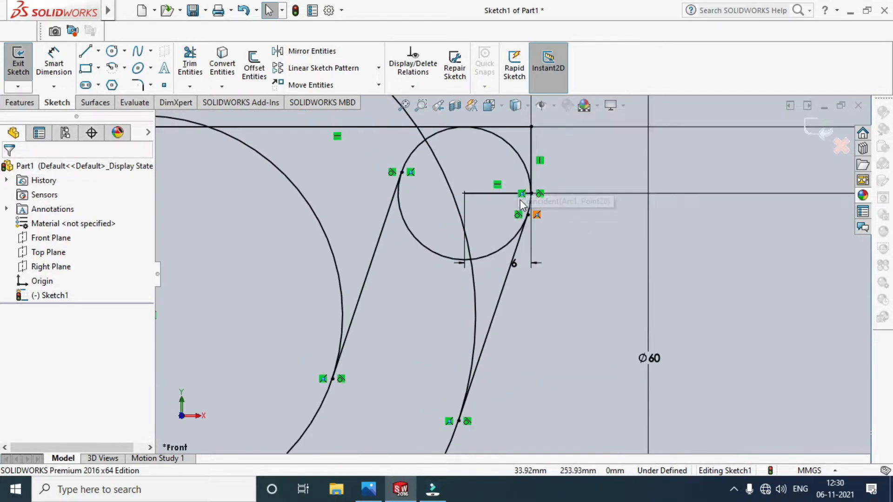
{"action": "scroll", "coordinate": [432, 241], "scroll_direction": "up", "scroll_amount": 2}
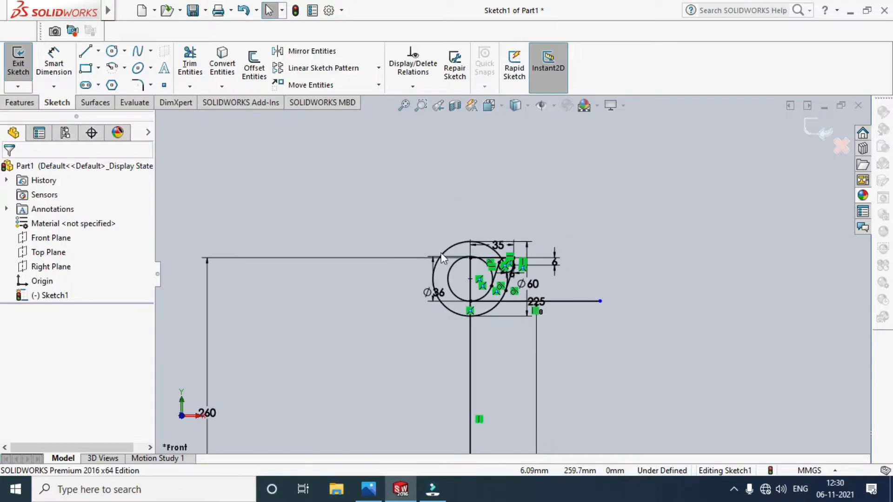
Offset the long vertical center line 8 mm toward the rim side to form the web's edge
{"action": "scroll", "coordinate": [492, 359], "scroll_direction": "up", "scroll_amount": 2}
{"action": "scroll", "coordinate": [384, 195], "scroll_direction": "up", "scroll_amount": 1}
{"action": "scroll", "coordinate": [535, 374], "scroll_direction": "down", "scroll_amount": 5}
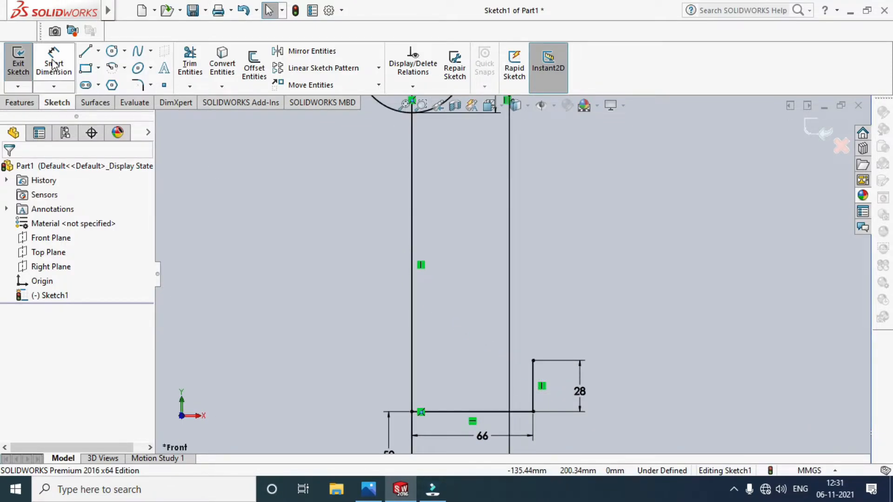
{"action": "scroll", "coordinate": [514, 272], "scroll_direction": "up", "scroll_amount": 2}
{"action": "left_click", "coordinate": [442, 186]}
{"action": "left_click", "coordinate": [254, 63]}
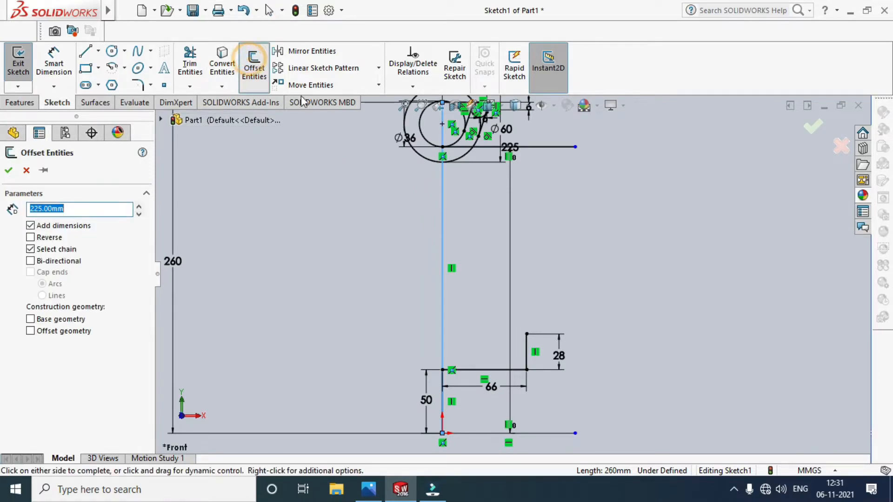
{"action": "left_click", "coordinate": [96, 207]}
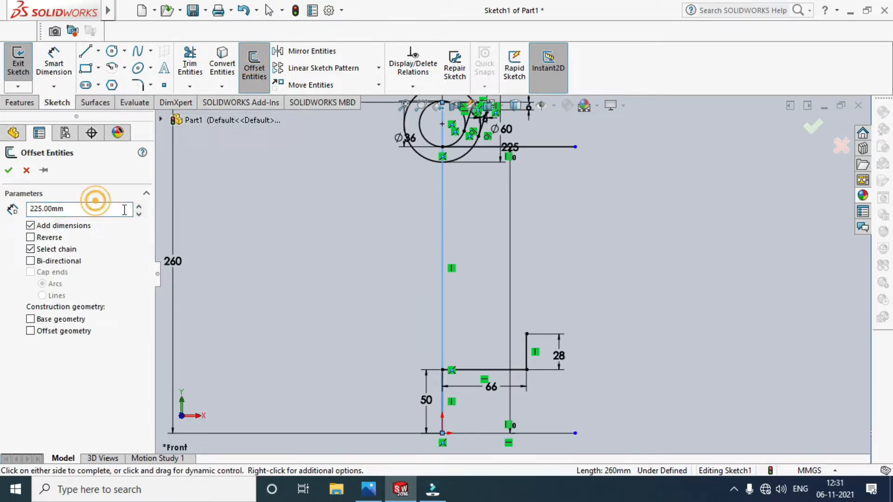
{"action": "double_click", "coordinate": [93, 208]}
{"action": "type", "text": "8"}
{"action": "key", "text": "Return"}
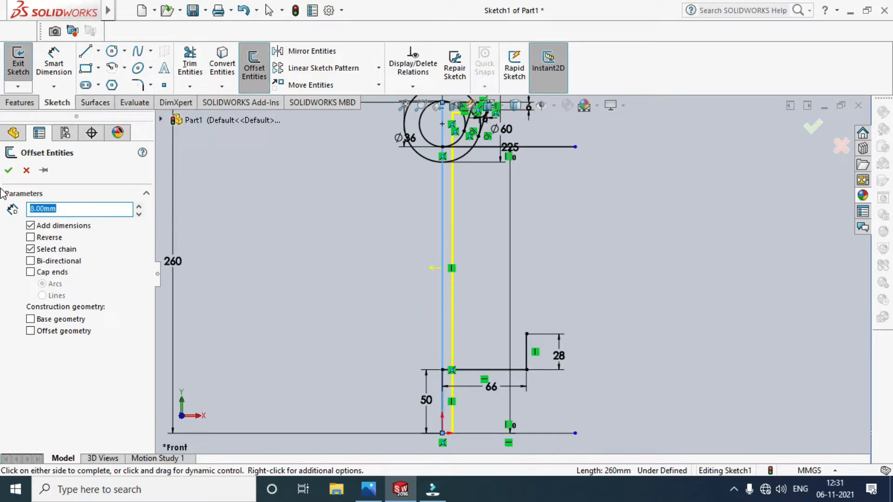
{"action": "left_click", "coordinate": [9, 171]}
Check the web thickness in the Photos drawing and, back in SOLIDWORKS, trim the excess of the 60 mm circle and the offset web line inside it
{"action": "left_click", "coordinate": [368, 489]}
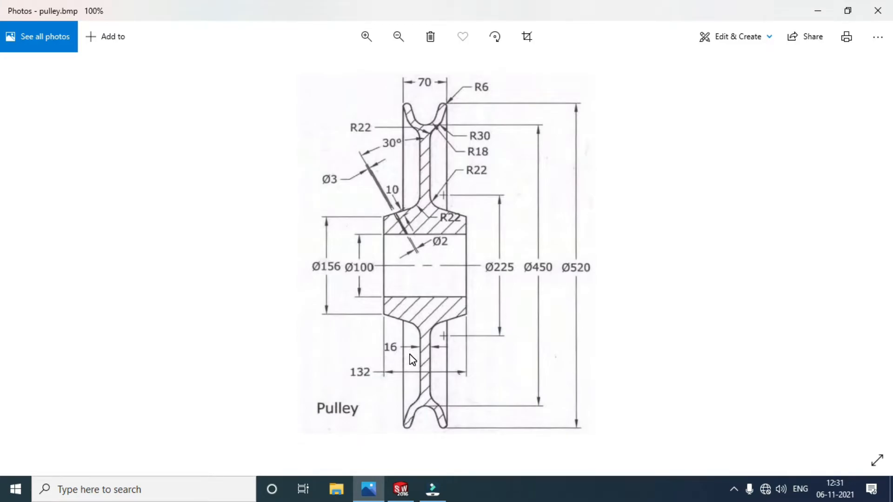
{"action": "left_click", "coordinate": [381, 483]}
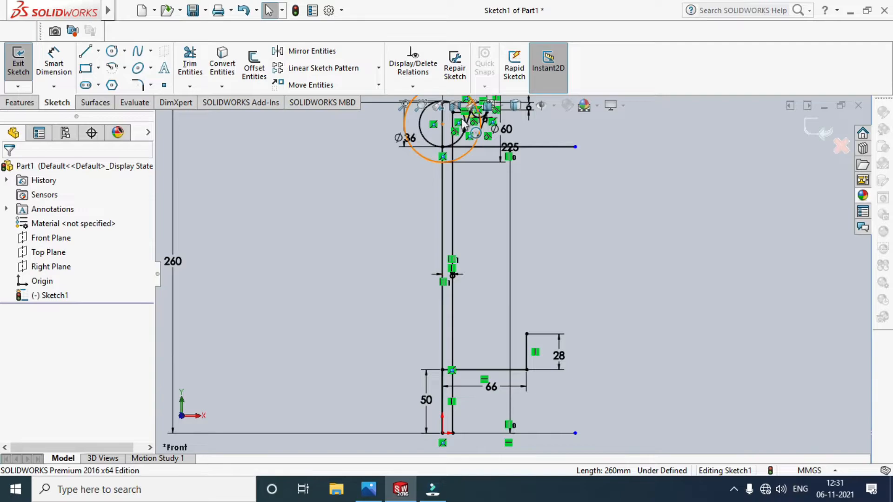
{"action": "scroll", "coordinate": [465, 126], "scroll_direction": "down", "scroll_amount": 5}
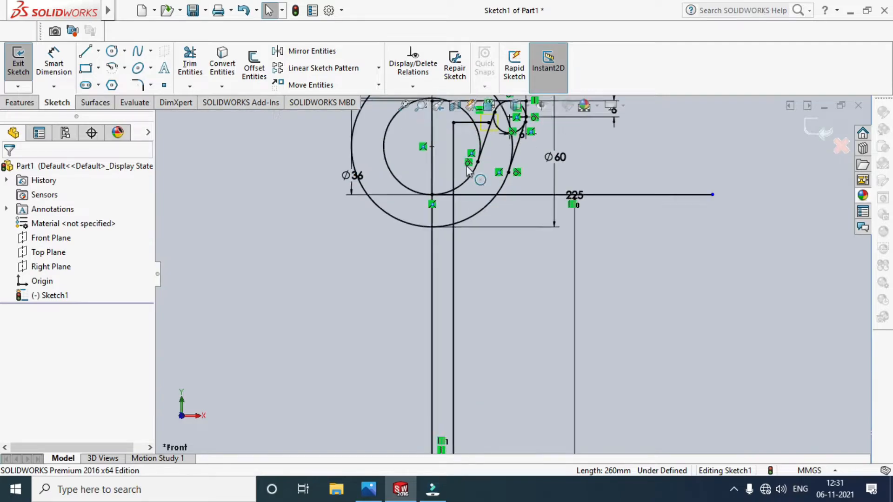
{"action": "left_click", "coordinate": [190, 86]}
Fillet the corner between the offset web line and the 60 mm circle's arc with a 22 mm radius, checking it against the Photos drawing
{"action": "left_click", "coordinate": [150, 85]}
{"action": "left_click", "coordinate": [151, 87]}
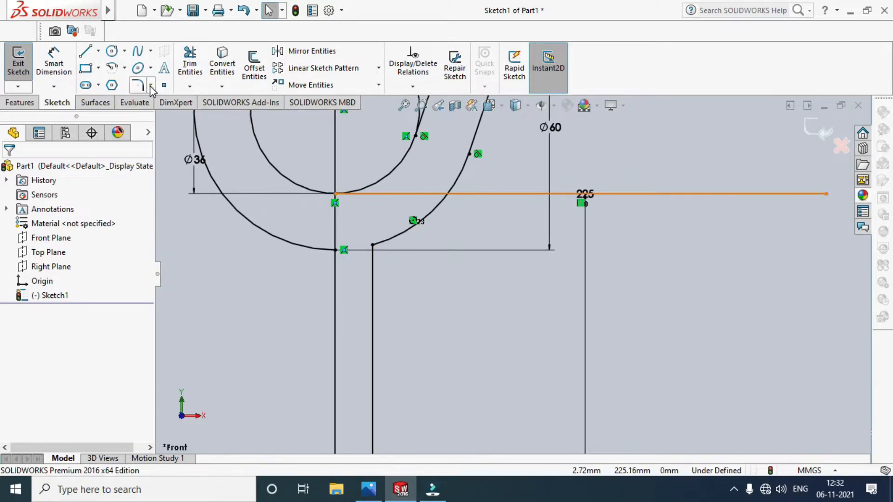
{"action": "left_click", "coordinate": [151, 86]}
{"action": "left_click", "coordinate": [165, 99]}
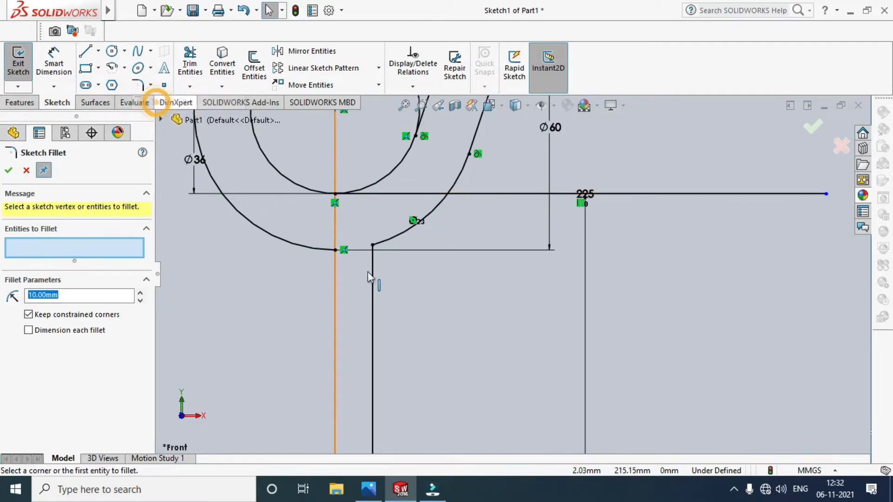
{"action": "scroll", "coordinate": [368, 263], "scroll_direction": "down", "scroll_amount": 2}
{"action": "left_click", "coordinate": [376, 255]}
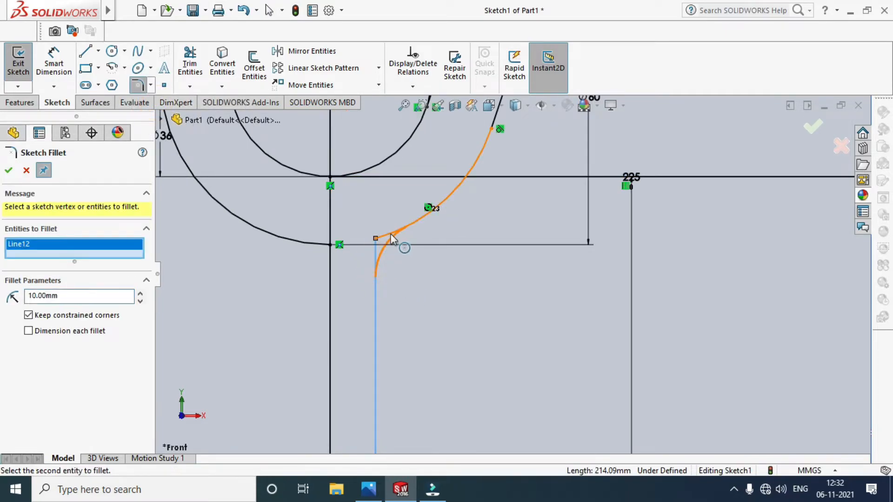
{"action": "left_click", "coordinate": [392, 235]}
{"action": "scroll", "coordinate": [358, 230], "scroll_direction": "down", "scroll_amount": 1}
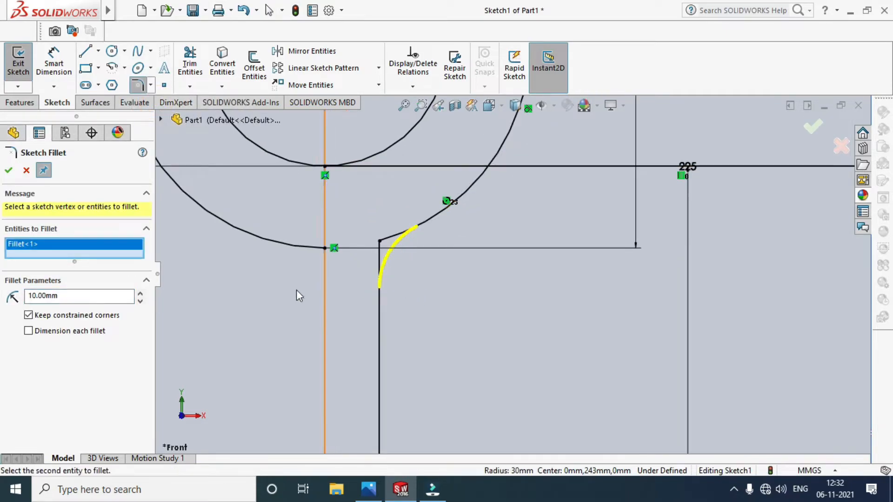
{"action": "left_click_drag", "start_coordinate": [77, 296], "coordinate": [6, 293]}
{"action": "type", "text": "22"}
{"action": "key", "text": "Return"}
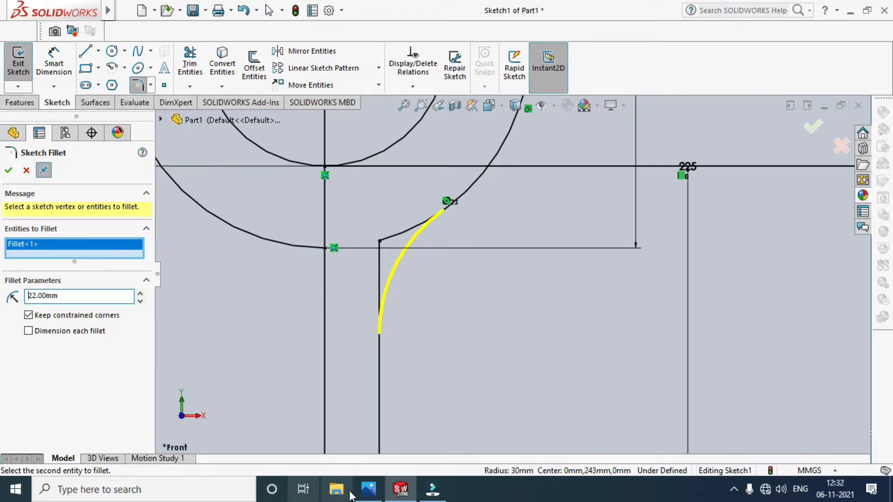
{"action": "left_click", "coordinate": [368, 489]}
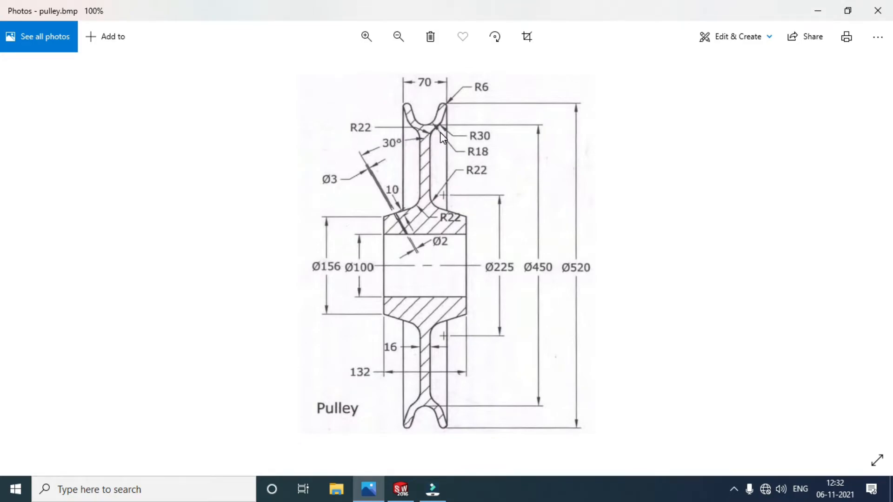
{"action": "left_click", "coordinate": [401, 489]}
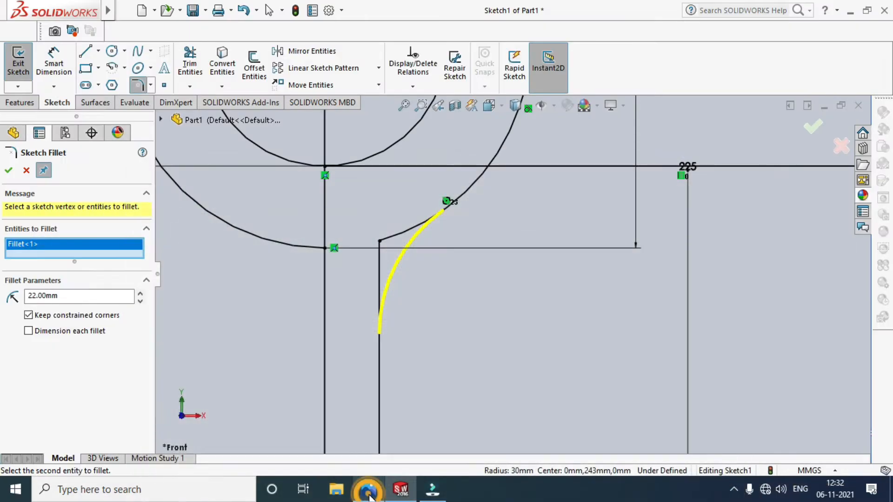
{"action": "left_click", "coordinate": [8, 169]}
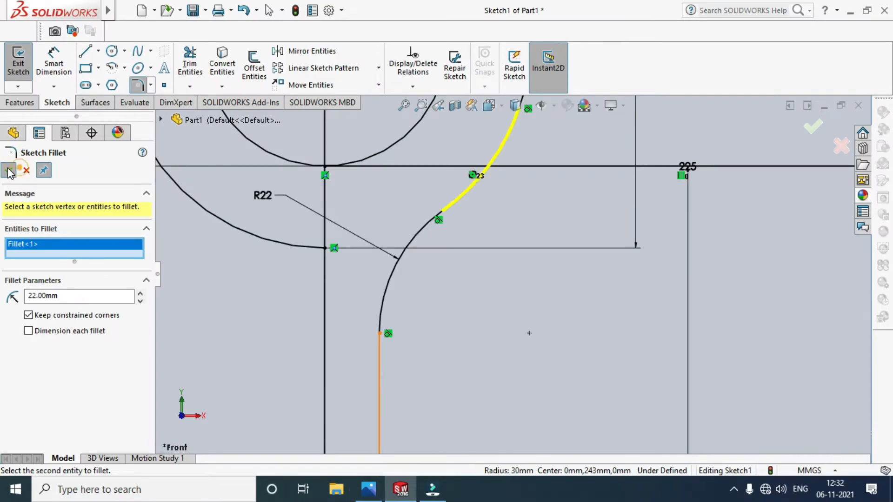
Check the hub dimensions in the Photos drawing and, back in SOLIDWORKS, leave the Sketch Fillet command
{"action": "scroll", "coordinate": [316, 247], "scroll_direction": "up", "scroll_amount": 5}
{"action": "scroll", "coordinate": [548, 406], "scroll_direction": "up", "scroll_amount": 3}
{"action": "scroll", "coordinate": [529, 286], "scroll_direction": "down", "scroll_amount": 5}
{"action": "scroll", "coordinate": [487, 270], "scroll_direction": "up", "scroll_amount": 3}
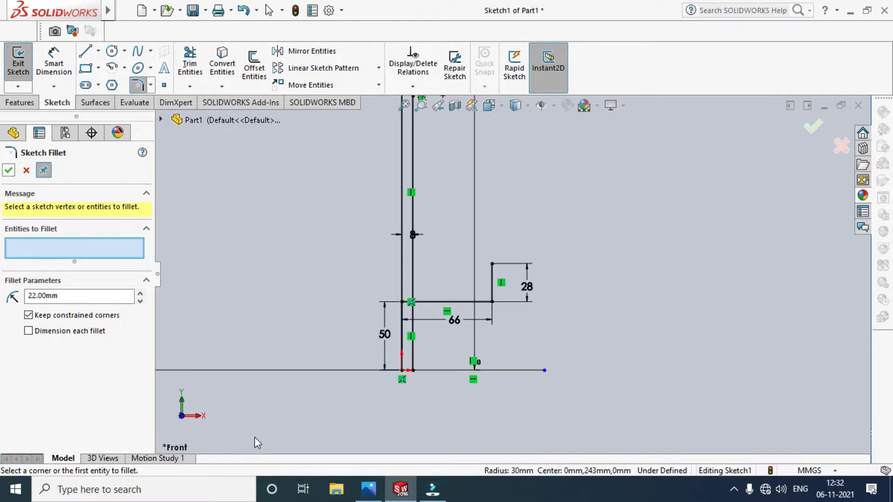
{"action": "left_click", "coordinate": [368, 489]}
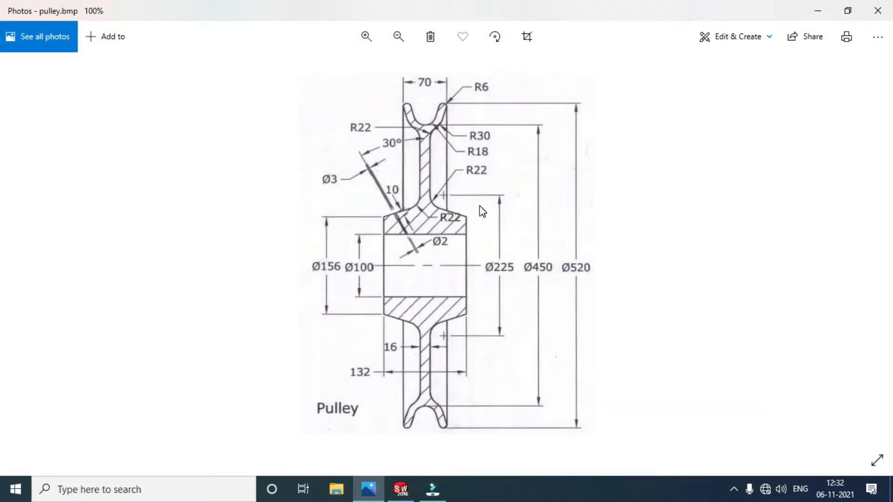
{"action": "left_click", "coordinate": [372, 491]}
{"action": "left_click", "coordinate": [434, 368]}
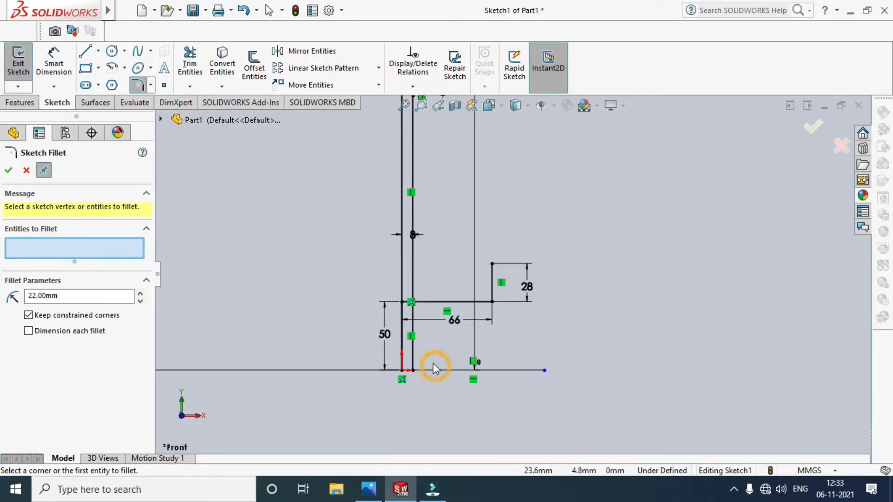
{"action": "left_click", "coordinate": [27, 171]}
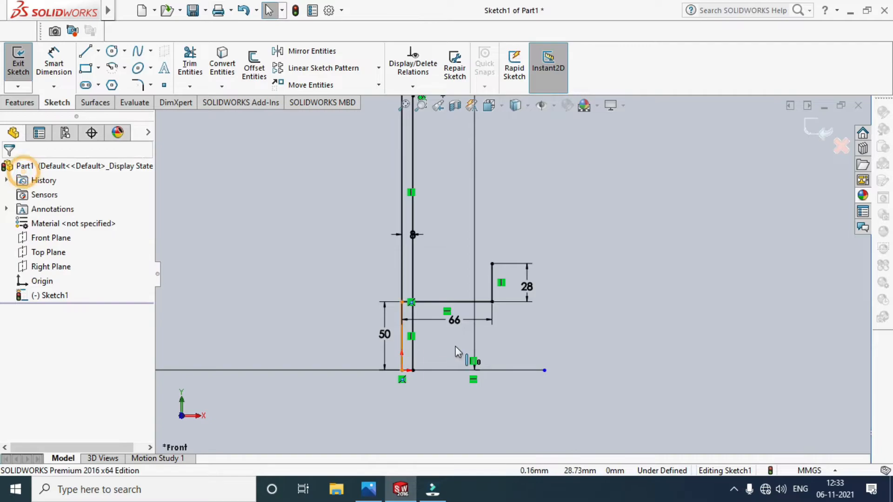
Offset the horizontal line through the origin upward by 225/2 mm, reversing the offset direction
{"action": "left_click", "coordinate": [464, 370]}
{"action": "left_click", "coordinate": [257, 70]}
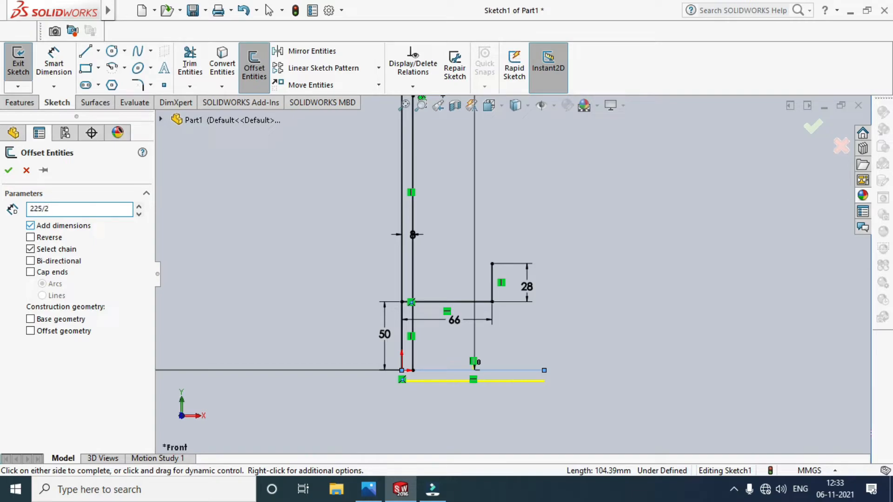
{"action": "type", "text": "225/2"}
{"action": "key", "text": "Return"}
{"action": "left_click", "coordinate": [30, 238]}
{"action": "left_click", "coordinate": [9, 170]}
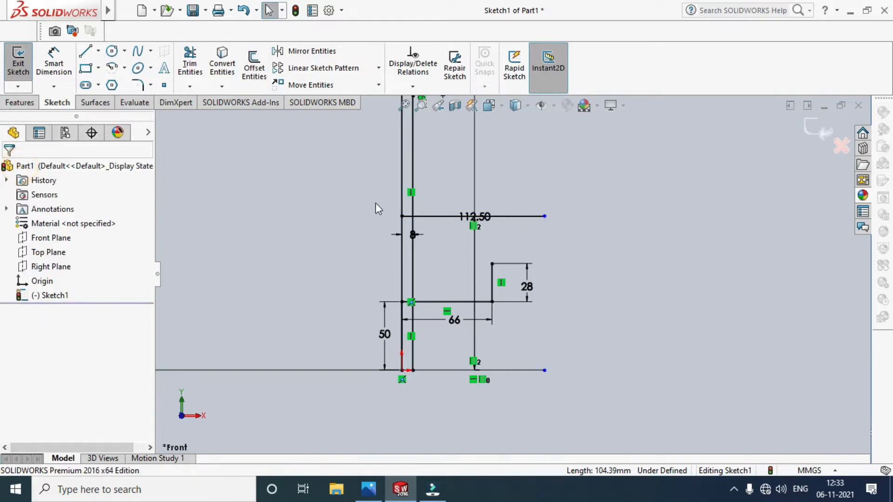
Draw a circle centered on the 112.5 mm offset line, about 45 mm from the vertical center line and tangent to the offset web line
{"action": "scroll", "coordinate": [482, 234], "scroll_direction": "down", "scroll_amount": 4}
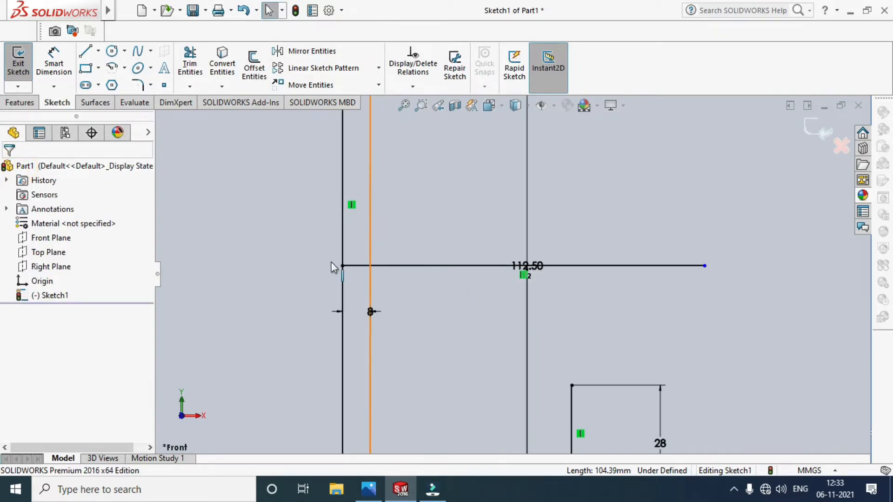
{"action": "left_click", "coordinate": [112, 50]}
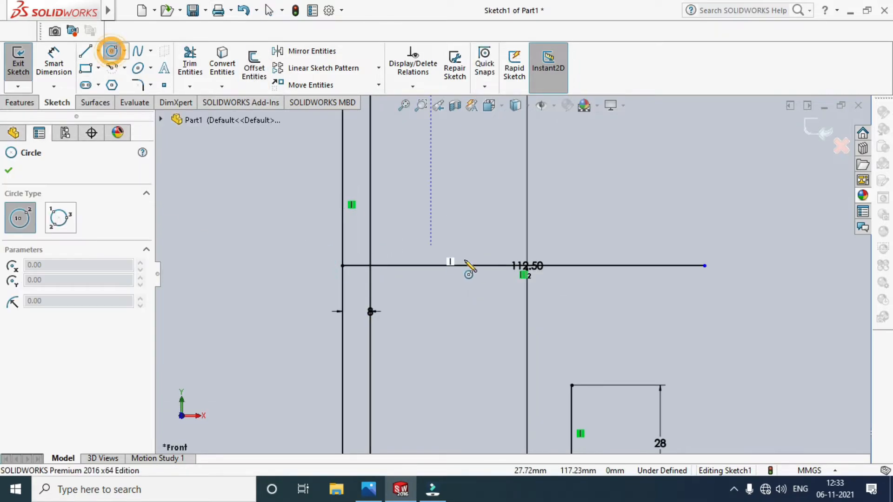
{"action": "left_click", "coordinate": [498, 265]}
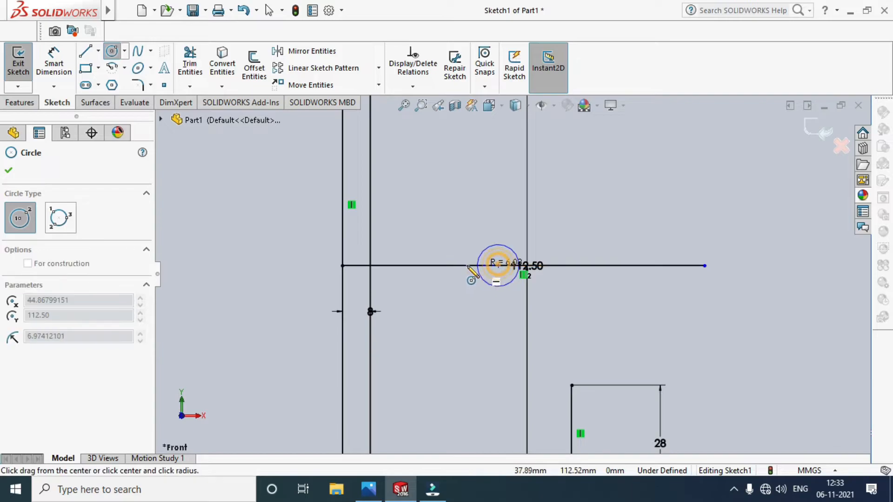
{"action": "left_click", "coordinate": [375, 277]}
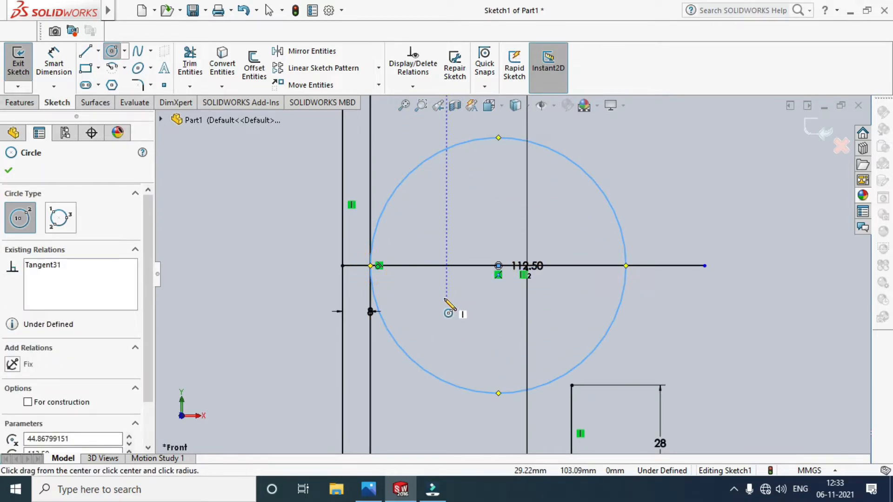
Dimension the circle on the 112.5 mm line with a 44 mm diameter and check the value against the Photos drawing
{"action": "key", "text": "Escape"}
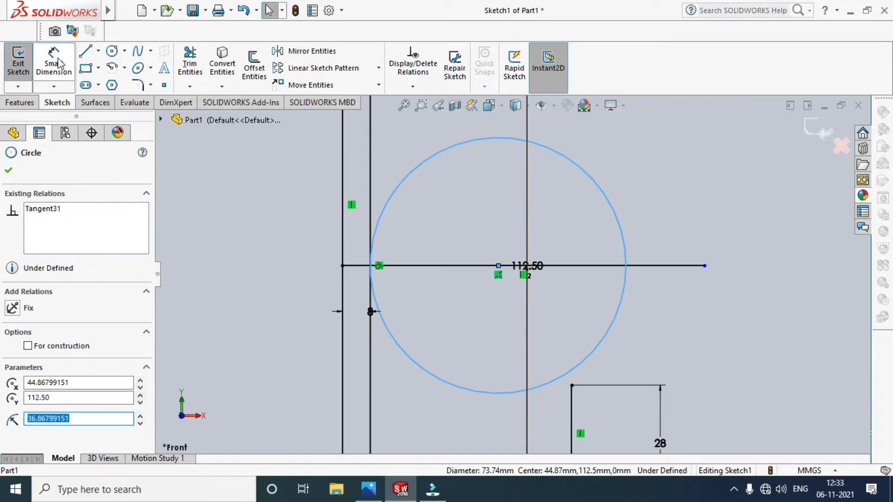
{"action": "left_click", "coordinate": [61, 64]}
{"action": "left_click", "coordinate": [659, 199]}
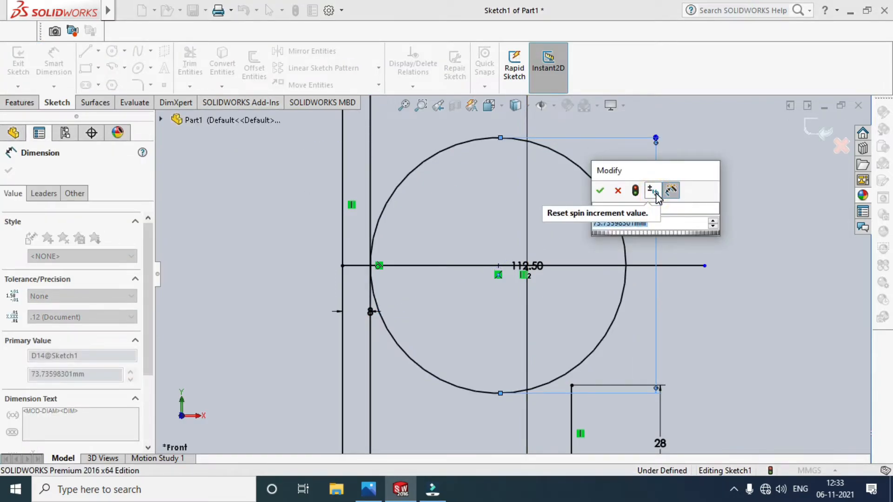
{"action": "type", "text": "44"}
{"action": "key", "text": "Return"}
{"action": "key", "text": "alt+Tab"}
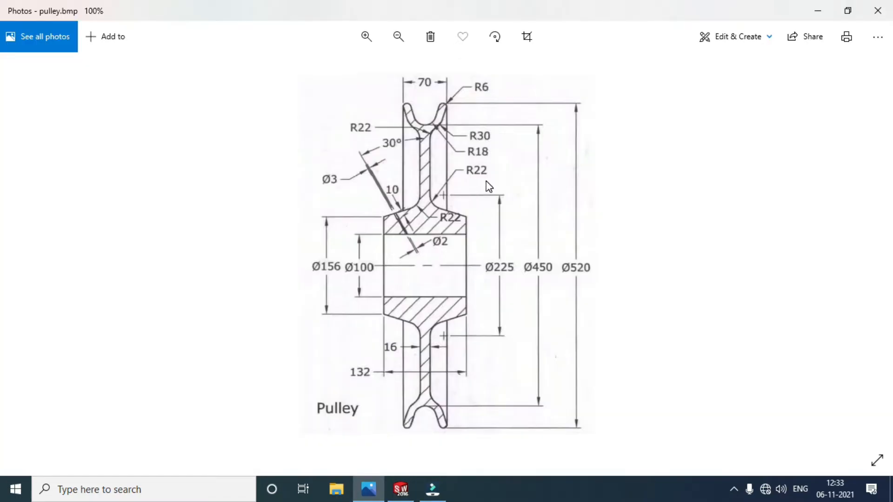
{"action": "key", "text": "alt+Tab"}
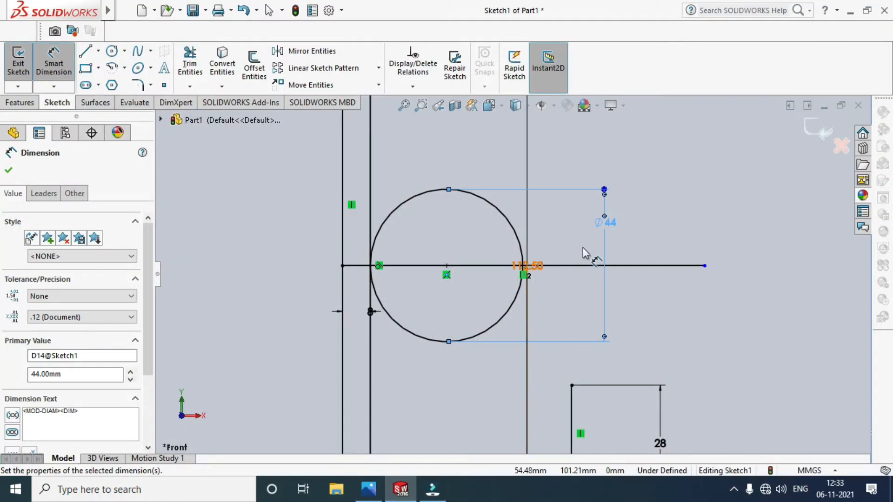
Draw a sloped line about 47 mm long from the upper corner of the 28 mm hub edge to the 44 mm circle's underside
{"action": "left_click", "coordinate": [93, 52]}
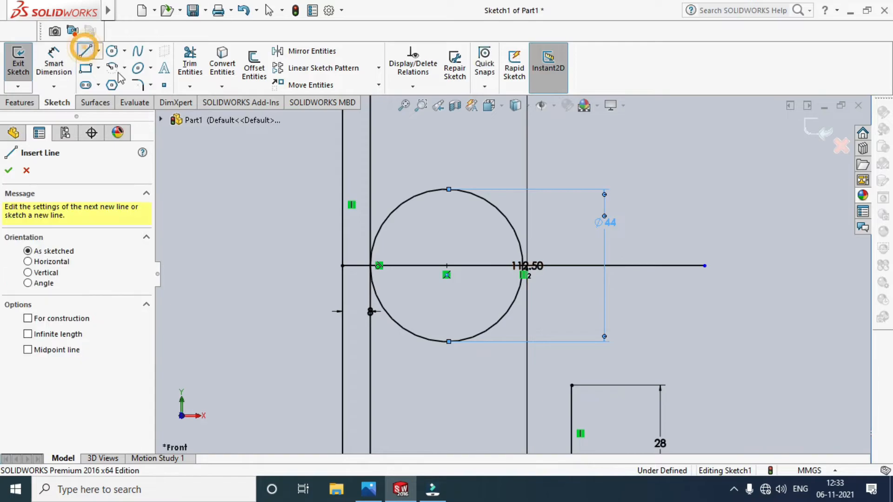
{"action": "left_click", "coordinate": [572, 386]}
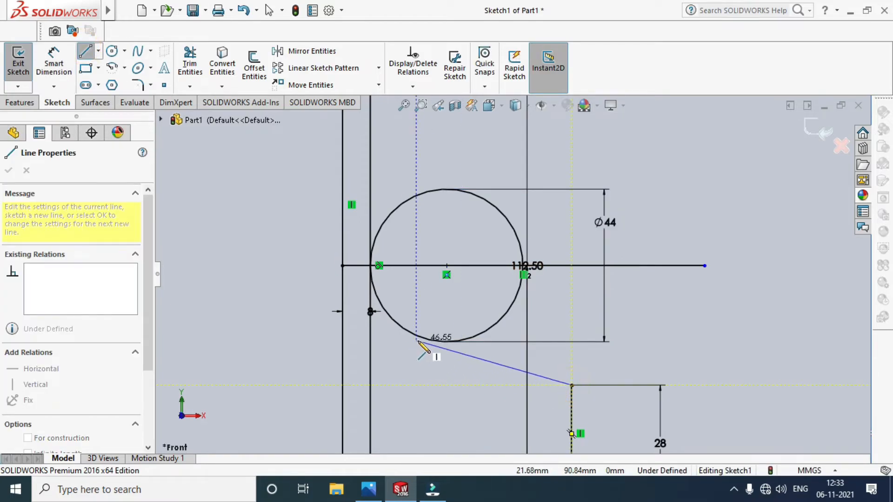
{"action": "left_click", "coordinate": [416, 336]}
{"action": "key", "text": "Escape"}
{"action": "scroll", "coordinate": [437, 356], "scroll_direction": "down", "scroll_amount": 6}
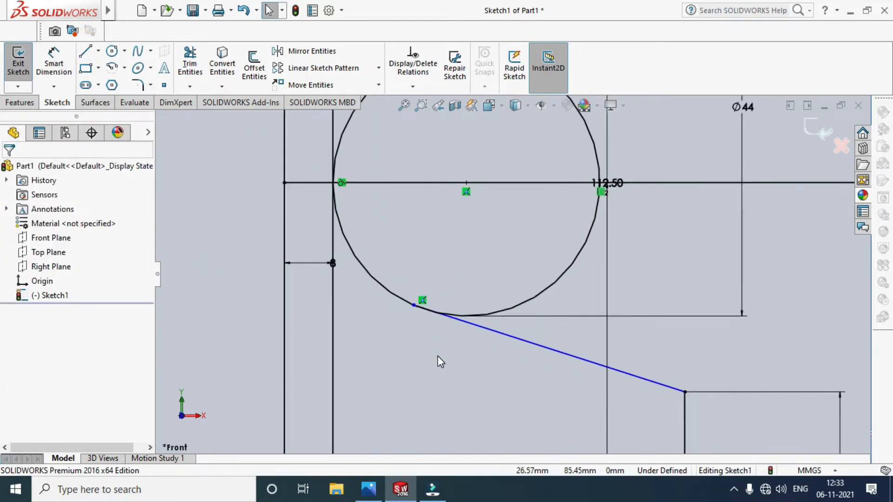
Make the sloped hub line tangent to the 44 mm circle
{"action": "scroll", "coordinate": [301, 254], "scroll_direction": "up", "scroll_amount": 4}
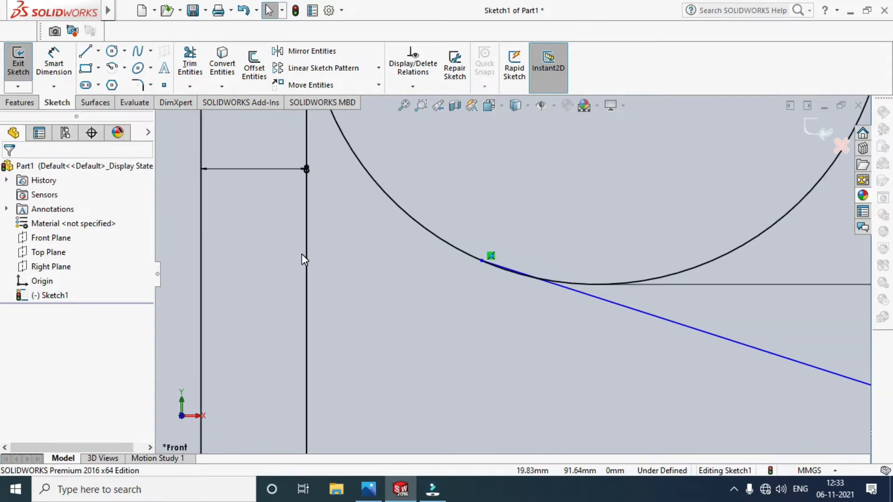
{"action": "left_click", "coordinate": [696, 266]}
{"action": "left_click", "coordinate": [659, 319], "text": "ctrl"}
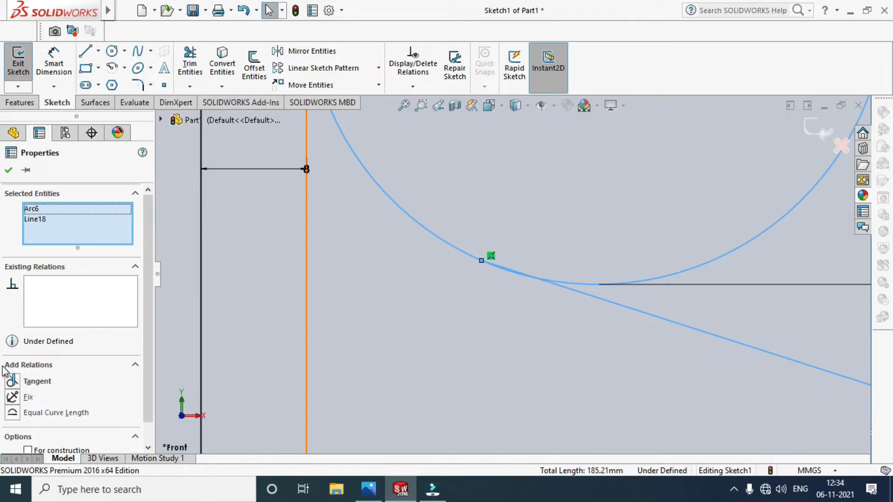
{"action": "left_click", "coordinate": [35, 385]}
{"action": "scroll", "coordinate": [208, 285], "scroll_direction": "up", "scroll_amount": 5}
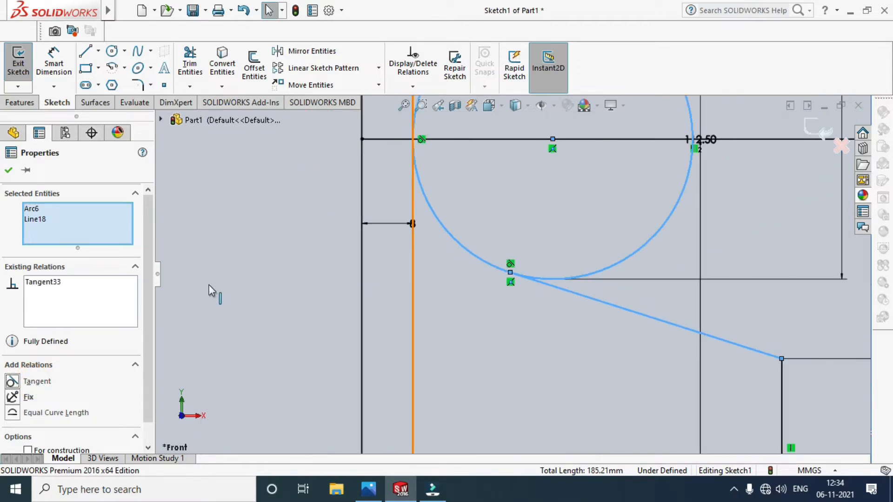
Power-trim the 44 mm circle down to its lower-left arc and trim the web line between that arc and the hub
{"action": "left_click", "coordinate": [190, 86]}
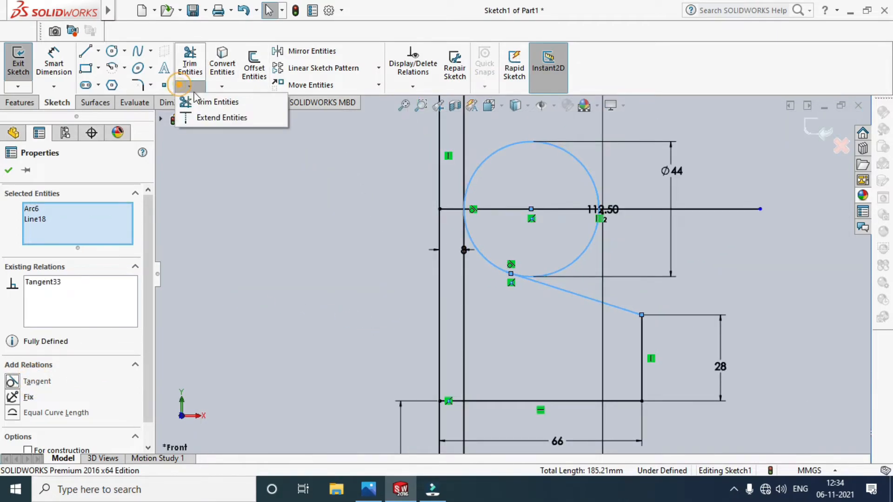
{"action": "left_click", "coordinate": [202, 102]}
{"action": "mouse_move", "coordinate": [578, 255]}
{"action": "left_mouse_down"}
{"action": "mouse_move", "coordinate": [543, 237]}
{"action": "mouse_move", "coordinate": [551, 250]}
{"action": "left_mouse_up"}
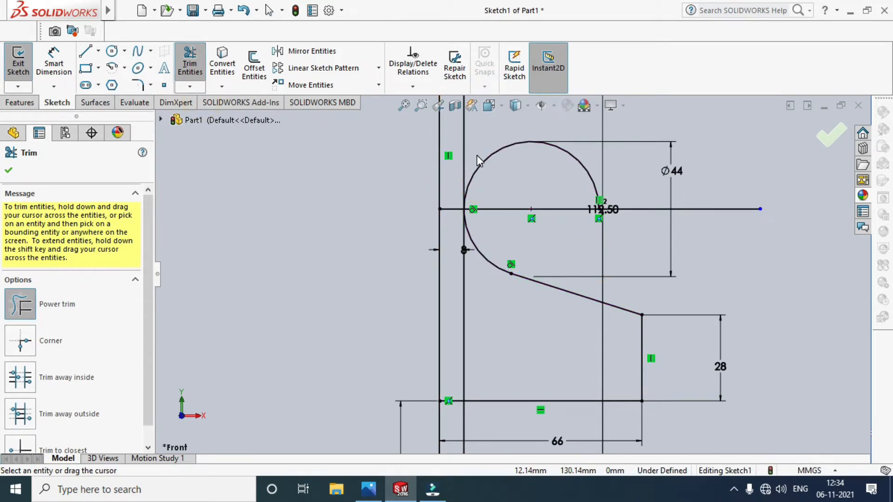
{"action": "left_click_drag", "start_coordinate": [476, 154], "coordinate": [477, 189]}
{"action": "left_click_drag", "start_coordinate": [476, 286], "coordinate": [457, 265]}
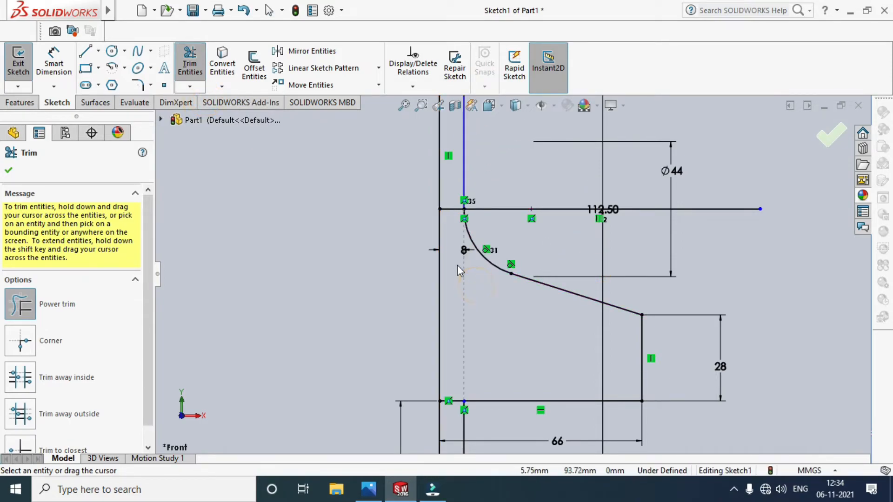
Trim the leftover arc stub of the 36 mm circle beside the slanted inner rim line
{"action": "scroll", "coordinate": [456, 300], "scroll_direction": "up", "scroll_amount": 4}
{"action": "scroll", "coordinate": [457, 298], "scroll_direction": "up", "scroll_amount": 3}
{"action": "scroll", "coordinate": [514, 121], "scroll_direction": "down", "scroll_amount": 7}
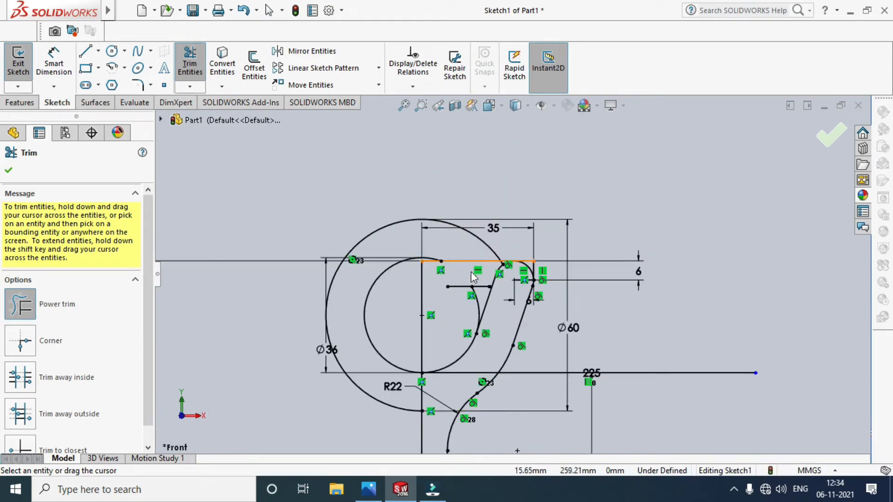
{"action": "scroll", "coordinate": [472, 266], "scroll_direction": "down", "scroll_amount": 3}
{"action": "left_click", "coordinate": [487, 321]}
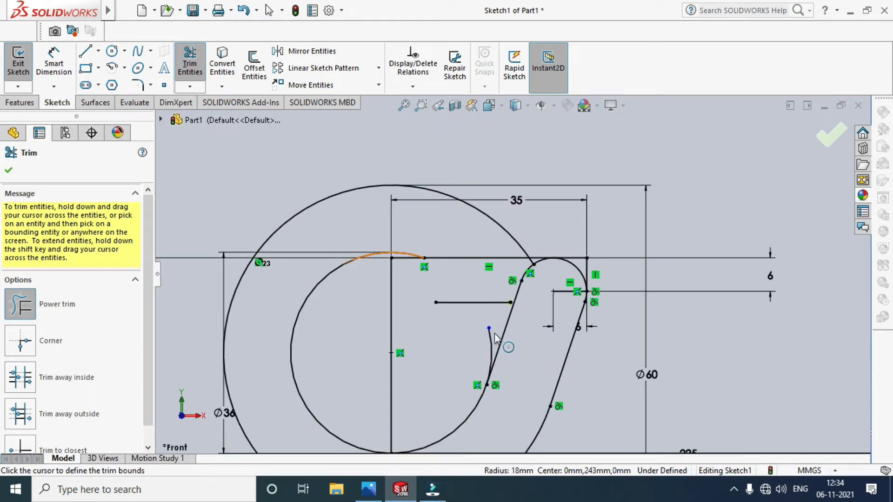
{"action": "scroll", "coordinate": [494, 343], "scroll_direction": "down", "scroll_amount": 6}
{"action": "left_click_drag", "start_coordinate": [493, 328], "coordinate": [507, 317]}
{"action": "scroll", "coordinate": [454, 259], "scroll_direction": "up", "scroll_amount": 1}
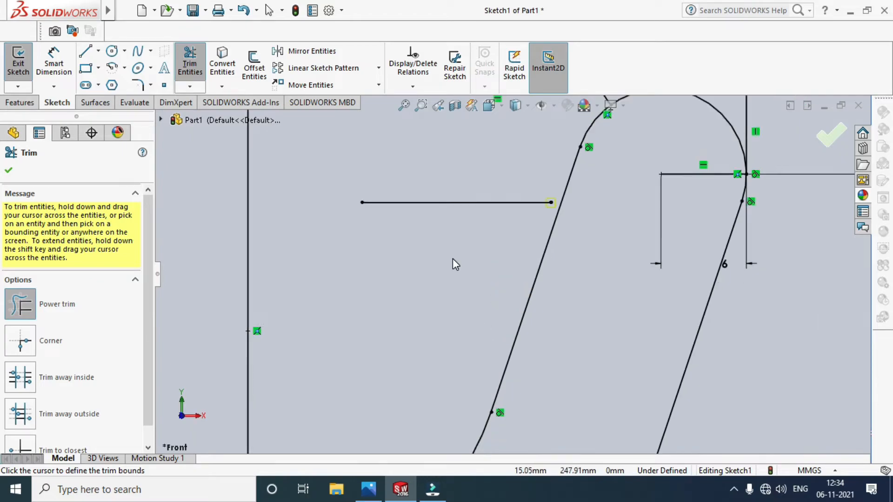
Trim the excess arcs of the 36 mm and 60 mm circles and the short horizontal line inside the rim
{"action": "scroll", "coordinate": [453, 259], "scroll_direction": "up", "scroll_amount": 6}
{"action": "left_click_drag", "start_coordinate": [423, 341], "coordinate": [412, 415]}
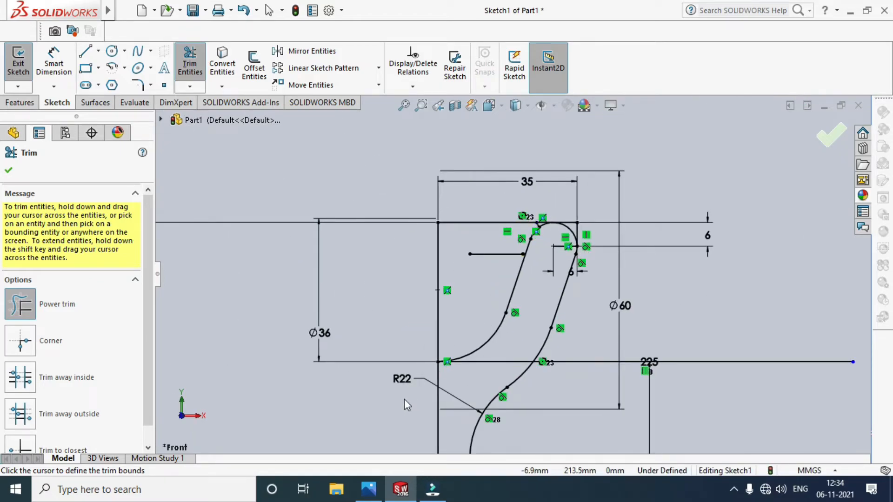
{"action": "scroll", "coordinate": [512, 259], "scroll_direction": "down", "scroll_amount": 5}
{"action": "key", "text": "Escape"}
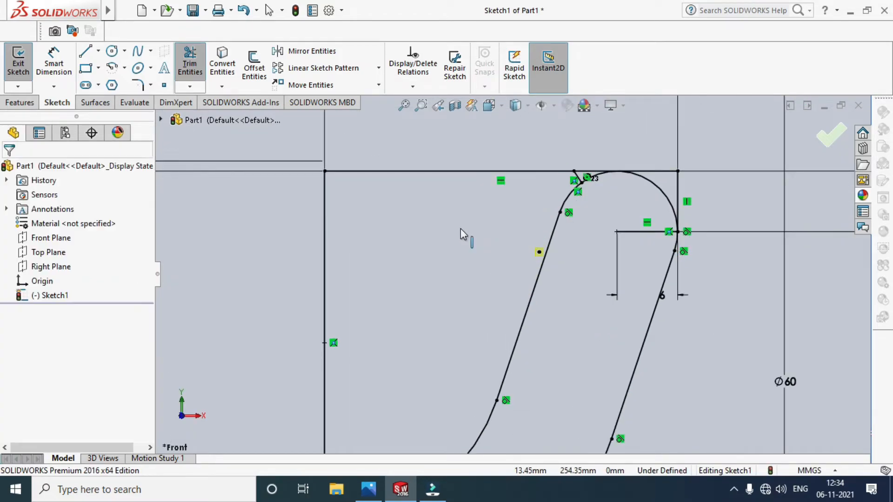
Delete the horizontal line across the rim's top and the short vertical line beside the rounded rim tip
{"action": "scroll", "coordinate": [447, 219], "scroll_direction": "up", "scroll_amount": 10}
{"action": "scroll", "coordinate": [502, 404], "scroll_direction": "down", "scroll_amount": 6}
{"action": "scroll", "coordinate": [511, 379], "scroll_direction": "up", "scroll_amount": 6}
{"action": "scroll", "coordinate": [521, 116], "scroll_direction": "down", "scroll_amount": 2}
{"action": "scroll", "coordinate": [494, 199], "scroll_direction": "down", "scroll_amount": 6}
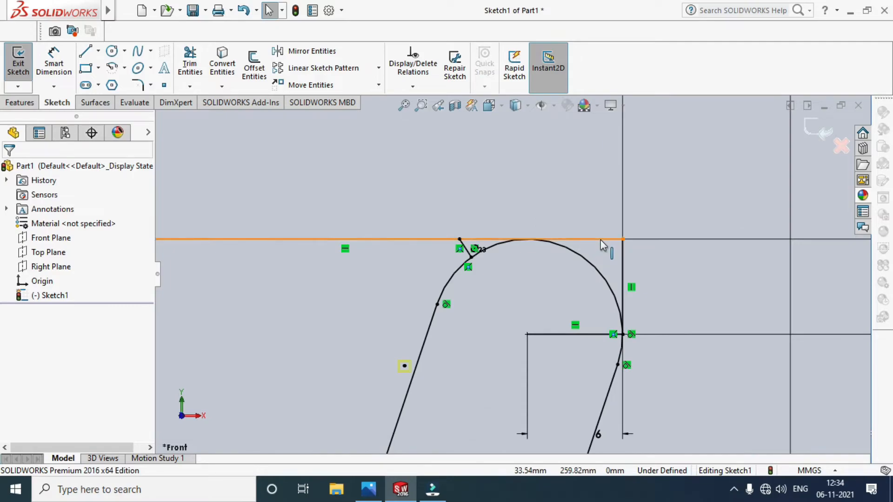
{"action": "left_click", "coordinate": [602, 239]}
{"action": "key", "text": "Delete"}
{"action": "left_click", "coordinate": [623, 257]}
{"action": "key", "text": "Delete"}
{"action": "left_click", "coordinate": [390, 245]}
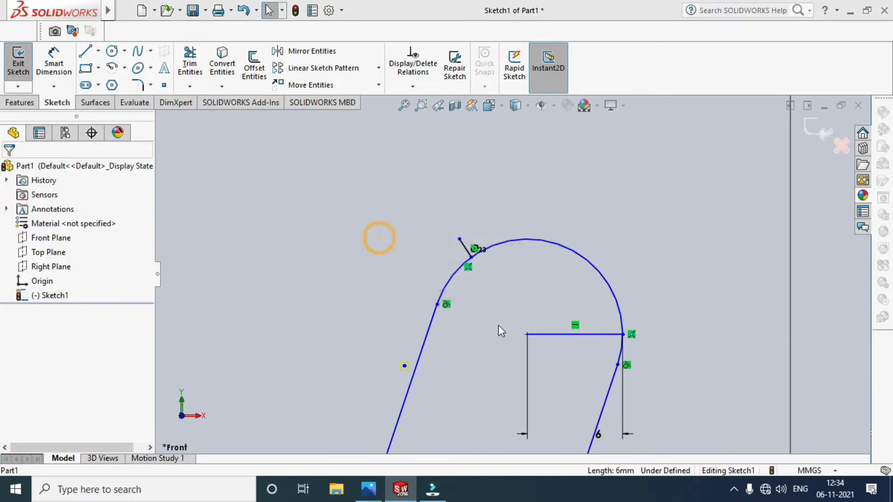
Delete the 6 mm horizontal line inside the rounded rim tip together with its associated dimensions
{"action": "left_click", "coordinate": [575, 335]}
{"action": "key", "text": "Delete"}
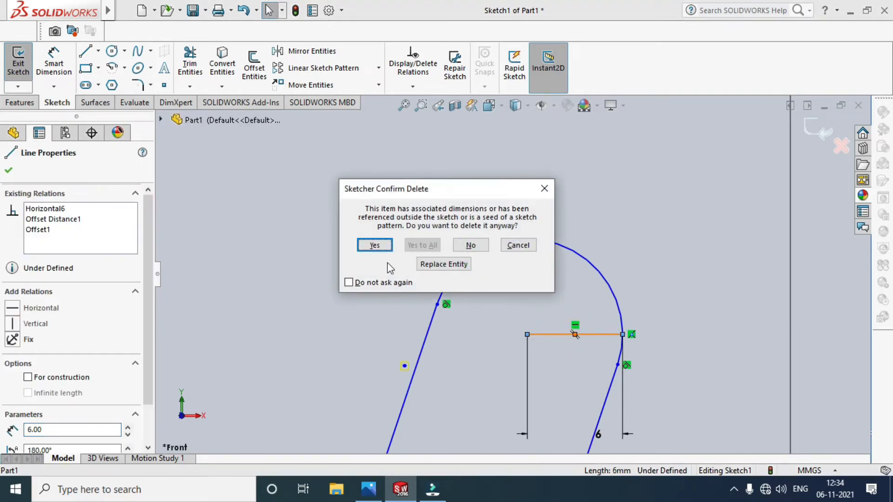
{"action": "left_click", "coordinate": [376, 245]}
{"action": "scroll", "coordinate": [411, 200], "scroll_direction": "up", "scroll_amount": 5}
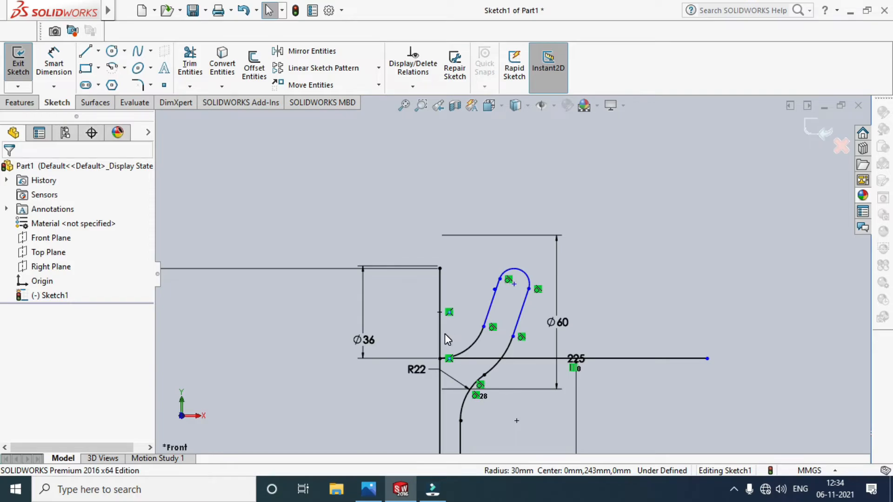
Delete the 260 mm vertical center line, including its associated dimensions
{"action": "left_click", "coordinate": [441, 336]}
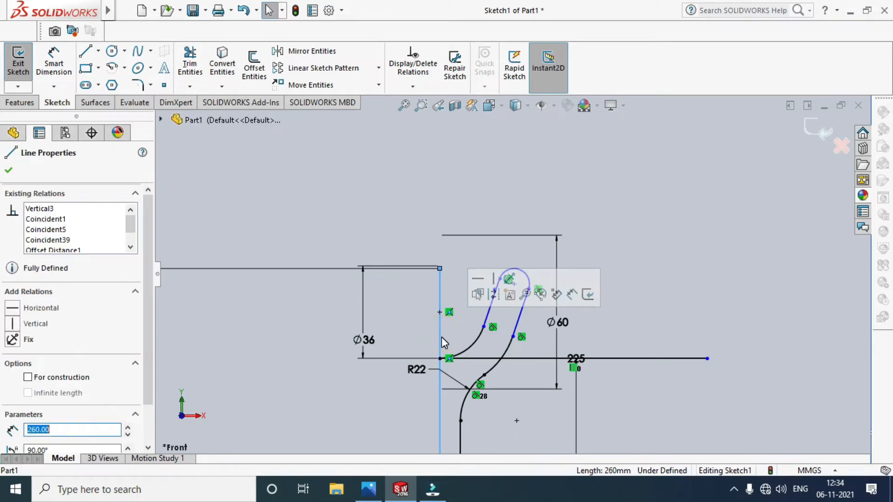
{"action": "key", "text": "Delete"}
{"action": "left_click", "coordinate": [383, 244]}
{"action": "scroll", "coordinate": [383, 242], "scroll_direction": "up", "scroll_amount": 4}
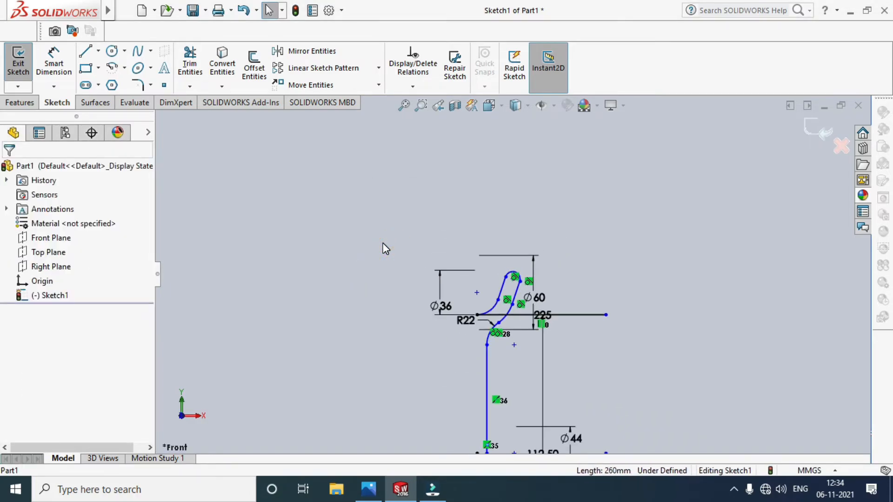
{"action": "scroll", "coordinate": [546, 384], "scroll_direction": "down", "scroll_amount": 6}
{"action": "scroll", "coordinate": [354, 166], "scroll_direction": "up", "scroll_amount": 5}
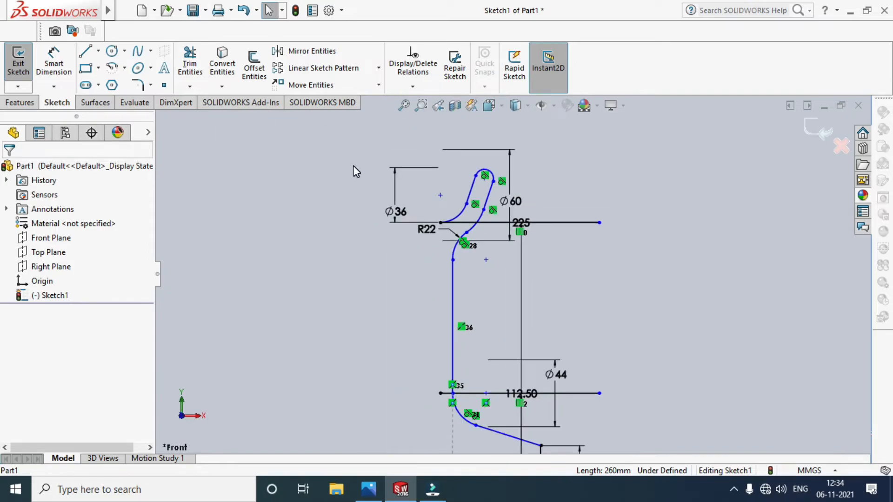
Delete the 112.5 mm offset horizontal line crossing the web above the hub
{"action": "scroll", "coordinate": [499, 413], "scroll_direction": "down", "scroll_amount": 3}
{"action": "left_click", "coordinate": [506, 300]}
{"action": "key", "text": "Delete"}
{"action": "scroll", "coordinate": [464, 262], "scroll_direction": "up", "scroll_amount": 3}
{"action": "scroll", "coordinate": [497, 408], "scroll_direction": "down", "scroll_amount": 3}
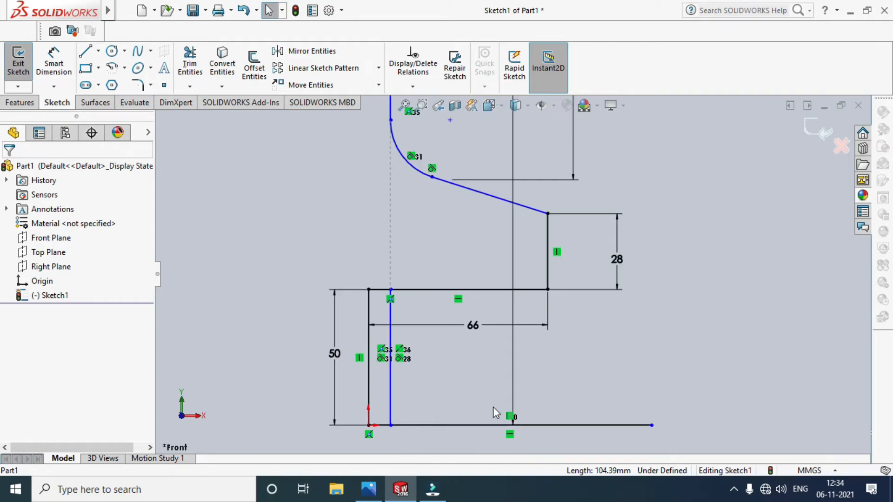
Delete the horizontal line through the origin and the leftover vertical web line below the hub
{"action": "left_click", "coordinate": [458, 425]}
{"action": "key", "text": "Delete"}
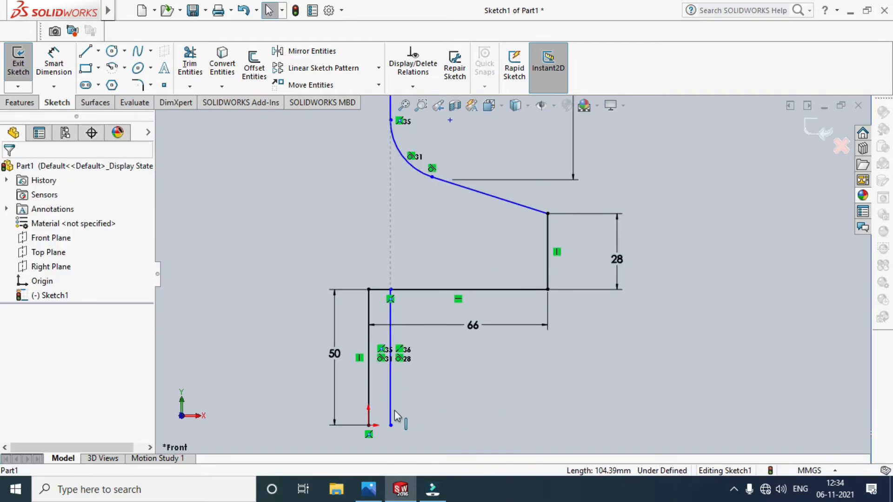
{"action": "left_click", "coordinate": [390, 395]}
{"action": "key", "text": "Delete"}
{"action": "scroll", "coordinate": [336, 375], "scroll_direction": "up", "scroll_amount": 2}
Review the pulley drawing in Photos, minimize it, and delete the 225 mm offset horizontal line at the rim in SOLIDWORKS
{"action": "key", "text": "alt+Tab"}
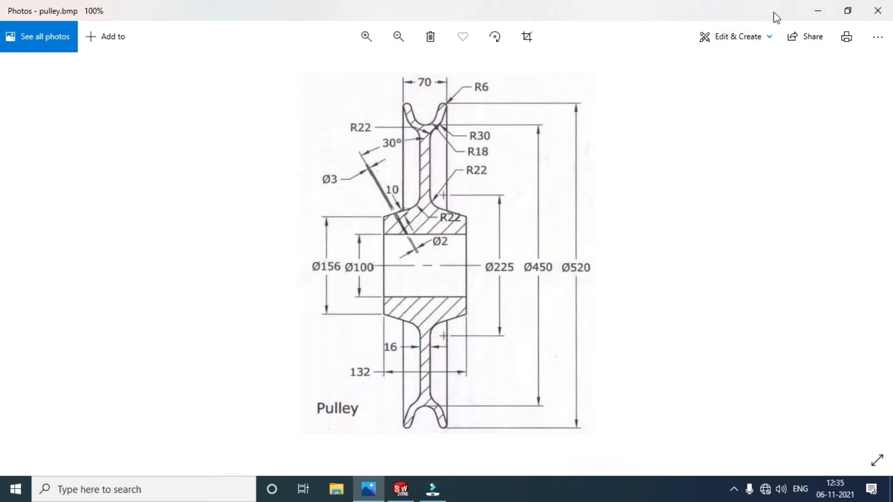
{"action": "left_click", "coordinate": [818, 10]}
{"action": "mouse_move", "coordinate": [392, 417]}
{"action": "left_mouse_down"}
{"action": "mouse_move", "coordinate": [557, 264]}
{"action": "mouse_move", "coordinate": [572, 160]}
{"action": "left_mouse_up"}
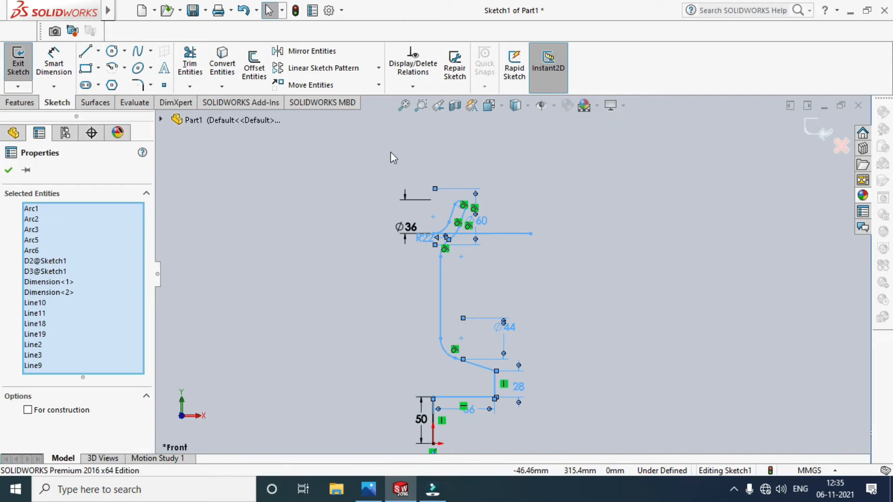
{"action": "left_click", "coordinate": [504, 240]}
{"action": "left_click", "coordinate": [507, 232]}
{"action": "key", "text": "Delete"}
Mirror the whole half profile of rim, web and hub about the 50 mm vertical line through the origin
{"action": "mouse_move", "coordinate": [374, 417]}
{"action": "left_mouse_down"}
{"action": "mouse_move", "coordinate": [529, 317]}
{"action": "mouse_move", "coordinate": [546, 172]}
{"action": "left_mouse_up"}
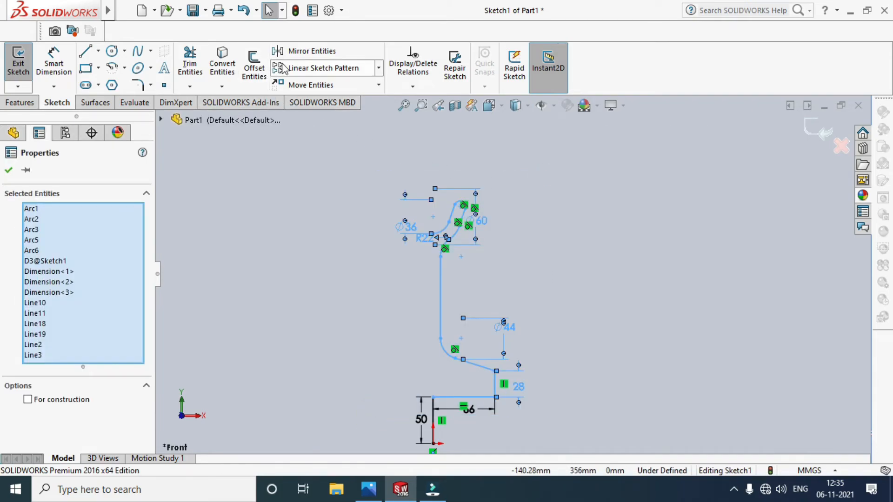
{"action": "left_click", "coordinate": [305, 51]}
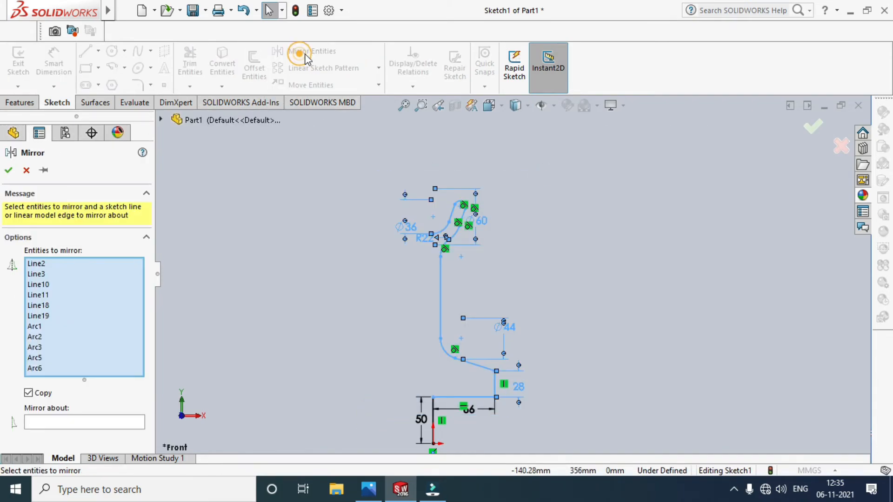
{"action": "left_click", "coordinate": [69, 425]}
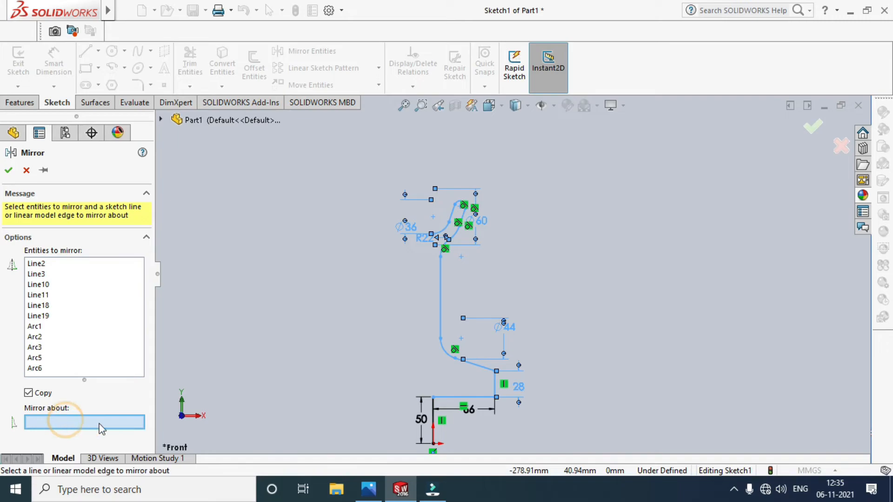
{"action": "left_click", "coordinate": [432, 413]}
{"action": "left_click", "coordinate": [9, 170]}
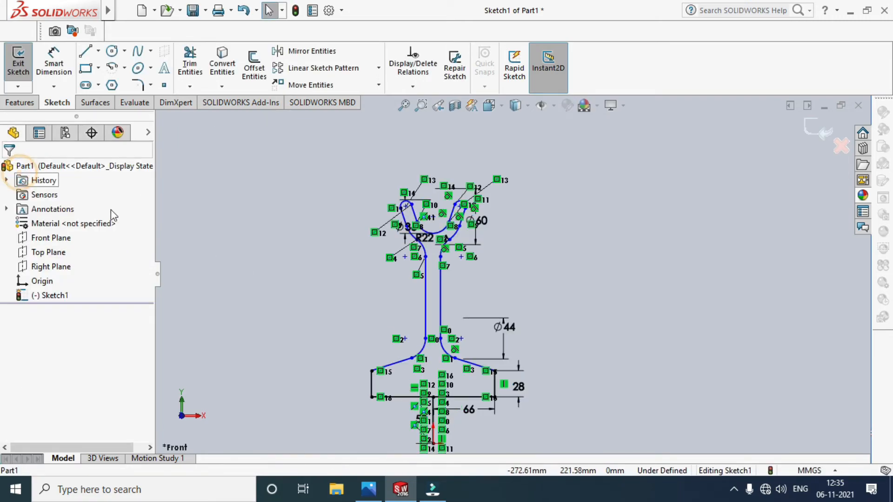
{"action": "scroll", "coordinate": [493, 335], "scroll_direction": "down", "scroll_amount": 5}
{"action": "scroll", "coordinate": [439, 246], "scroll_direction": "up", "scroll_amount": 3}
{"action": "scroll", "coordinate": [506, 385], "scroll_direction": "up", "scroll_amount": 5}
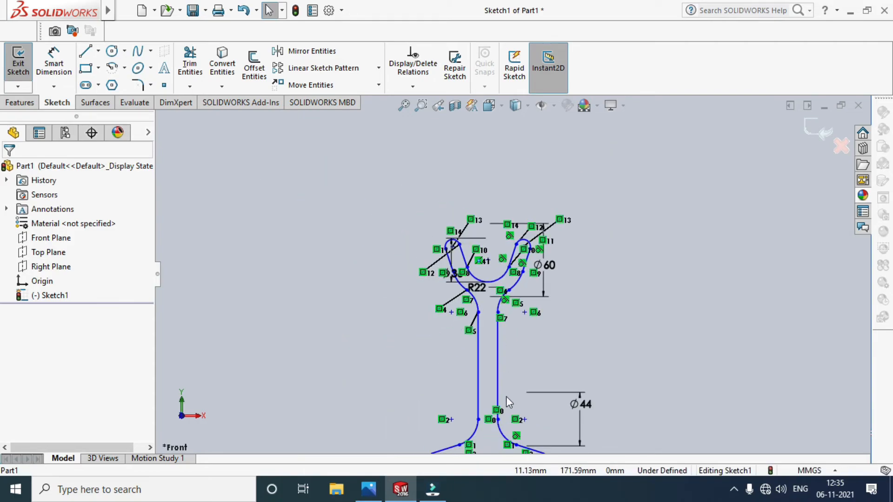
{"action": "scroll", "coordinate": [511, 419], "scroll_direction": "down", "scroll_amount": 5}
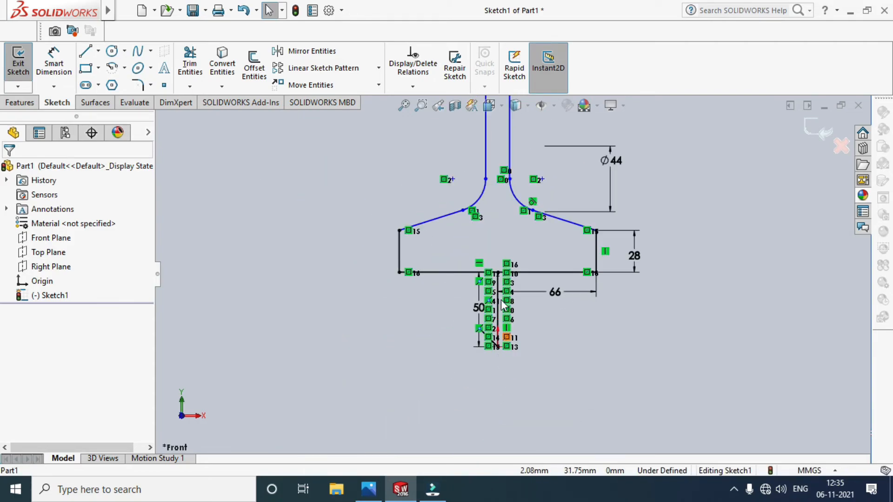
Delete the 50 mm vertical mirror line between the origin and the hub's lower edge
{"action": "left_click", "coordinate": [498, 255]}
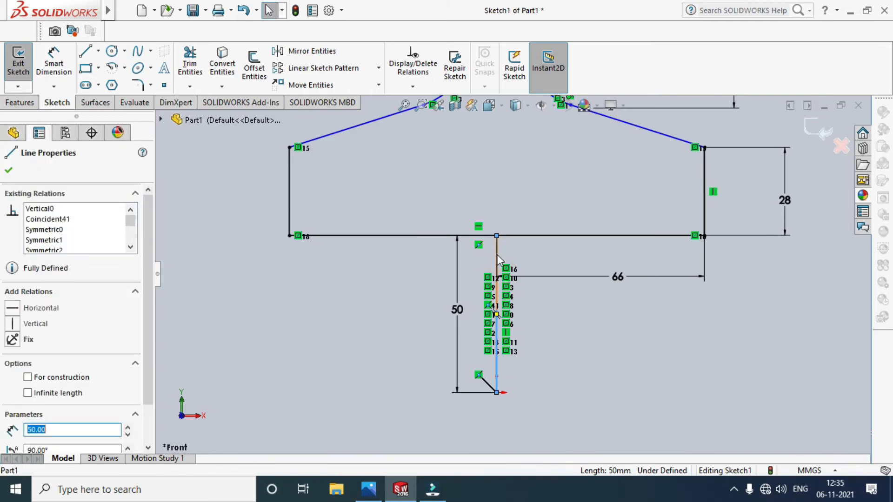
{"action": "key", "text": "Delete"}
{"action": "left_click", "coordinate": [374, 245]}
{"action": "scroll", "coordinate": [398, 343], "scroll_direction": "up", "scroll_amount": 4}
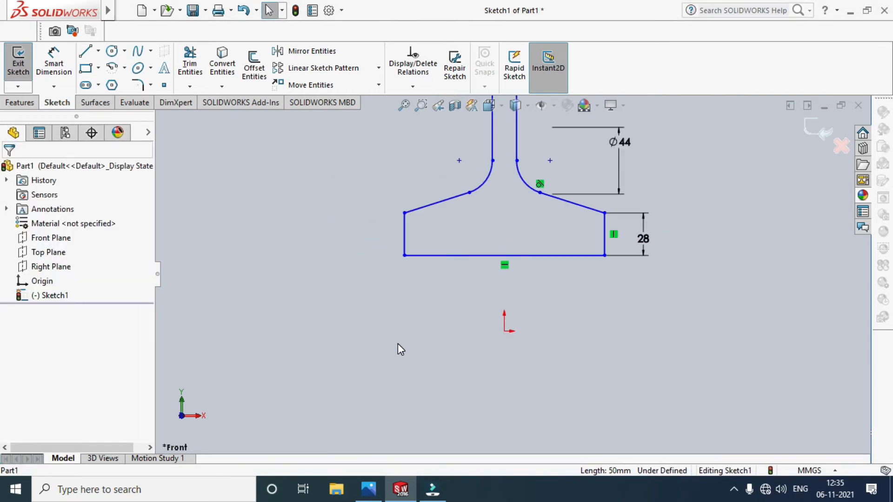
Draw a horizontal centerline about 120 mm long from the origin below the hub, and exit the sketch
{"action": "left_click", "coordinate": [98, 52]}
{"action": "left_click", "coordinate": [105, 82]}
{"action": "scroll", "coordinate": [585, 283], "scroll_direction": "down", "scroll_amount": 4}
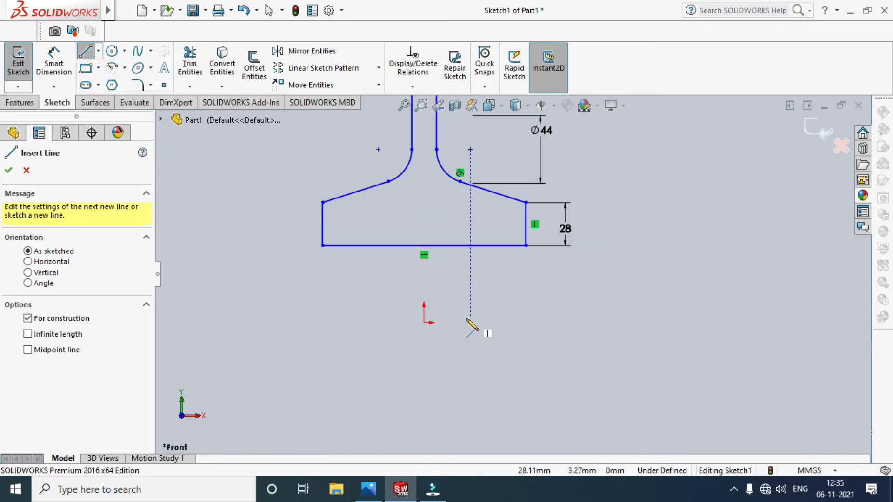
{"action": "left_click", "coordinate": [423, 322]}
{"action": "left_click", "coordinate": [610, 322]}
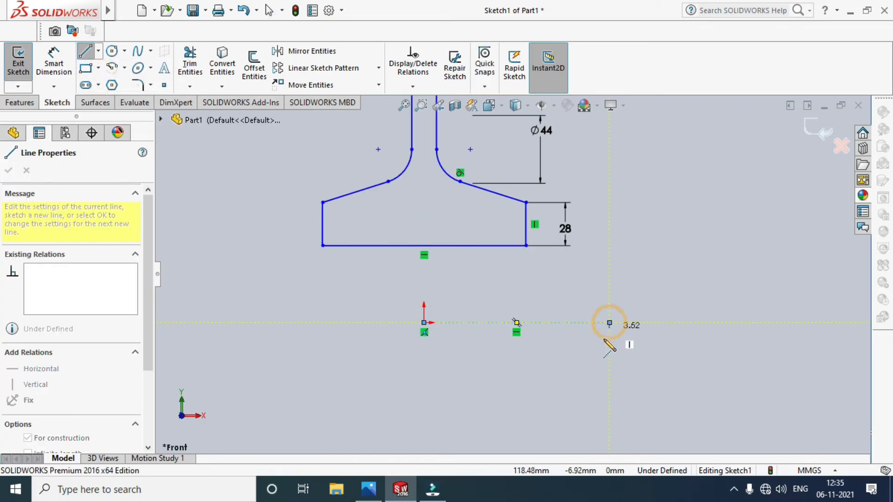
{"action": "key", "text": "Escape"}
{"action": "left_click", "coordinate": [818, 137]}
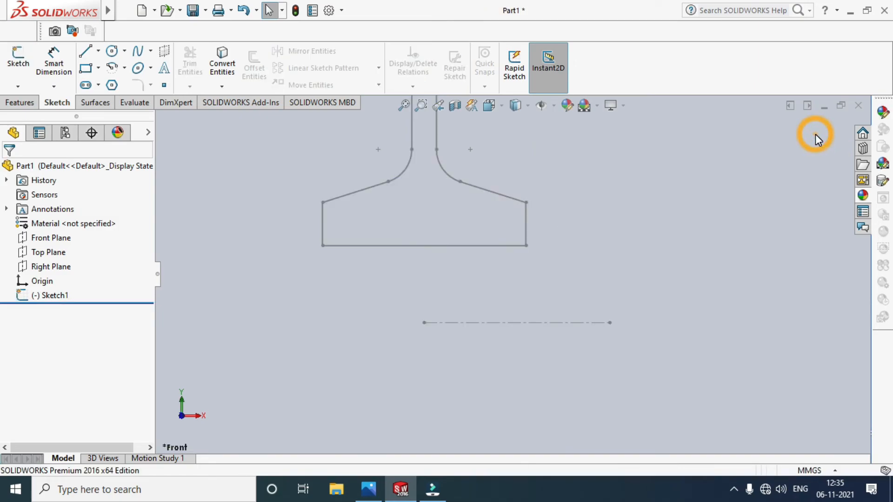
Revolve the pulley profile sketch 360 degrees about the horizontal centerline as a solid boss
{"action": "scroll", "coordinate": [385, 356], "scroll_direction": "up", "scroll_amount": 7}
{"action": "scroll", "coordinate": [535, 218], "scroll_direction": "down", "scroll_amount": 3}
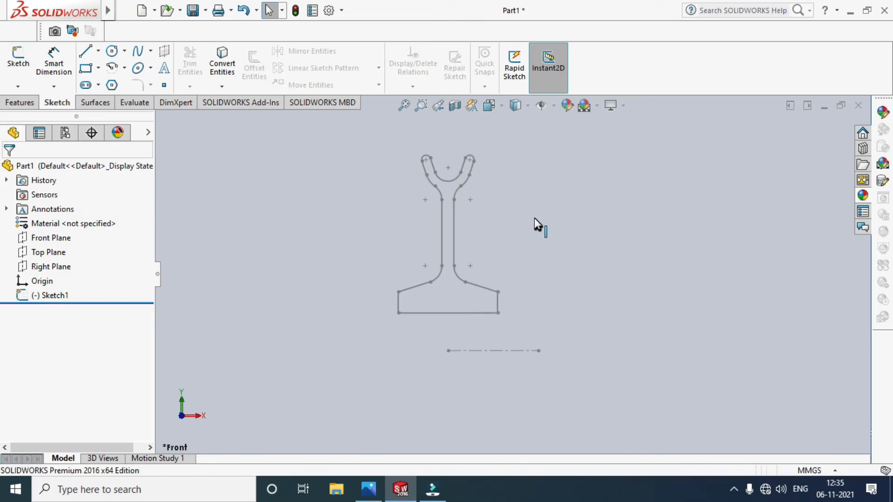
{"action": "left_click", "coordinate": [20, 104]}
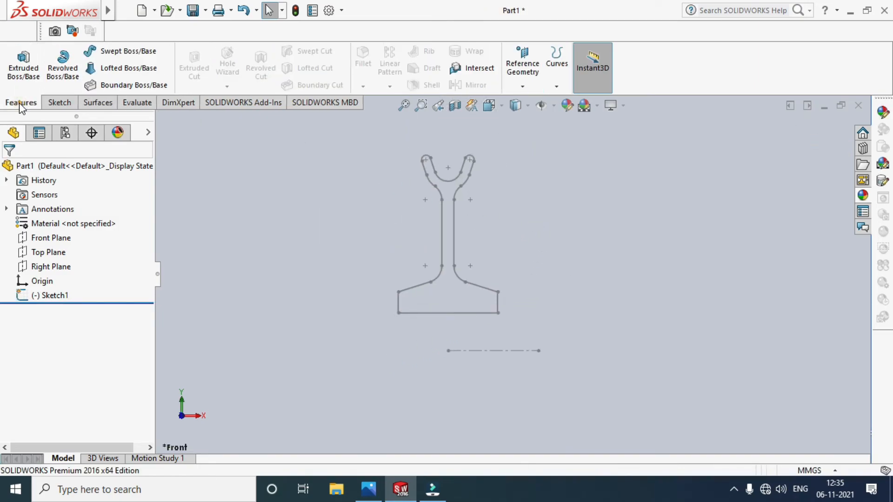
{"action": "left_click", "coordinate": [63, 63]}
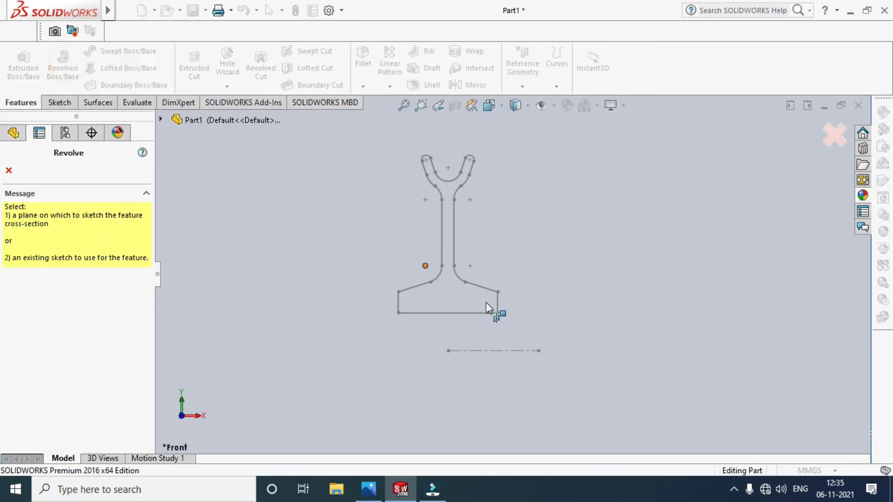
{"action": "left_click", "coordinate": [476, 288]}
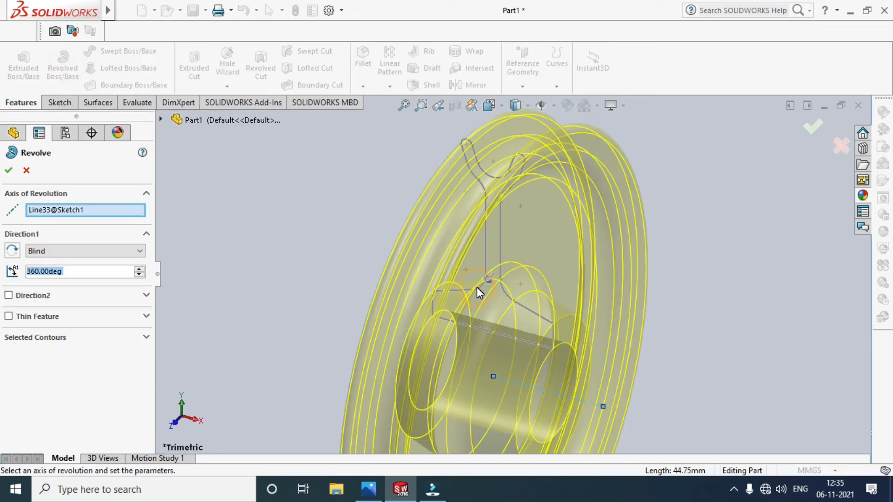
{"action": "scroll", "coordinate": [609, 404], "scroll_direction": "down", "scroll_amount": 3}
{"action": "middle_click_drag", "start_coordinate": [609, 420], "coordinate": [593, 400]}
{"action": "scroll", "coordinate": [508, 270], "scroll_direction": "up", "scroll_amount": 2}
{"action": "scroll", "coordinate": [458, 152], "scroll_direction": "down", "scroll_amount": 2}
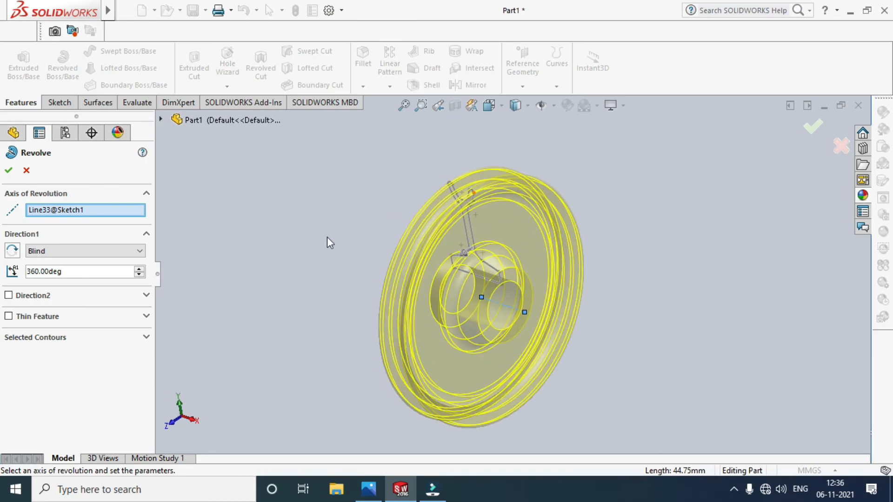
{"action": "left_click", "coordinate": [9, 170]}
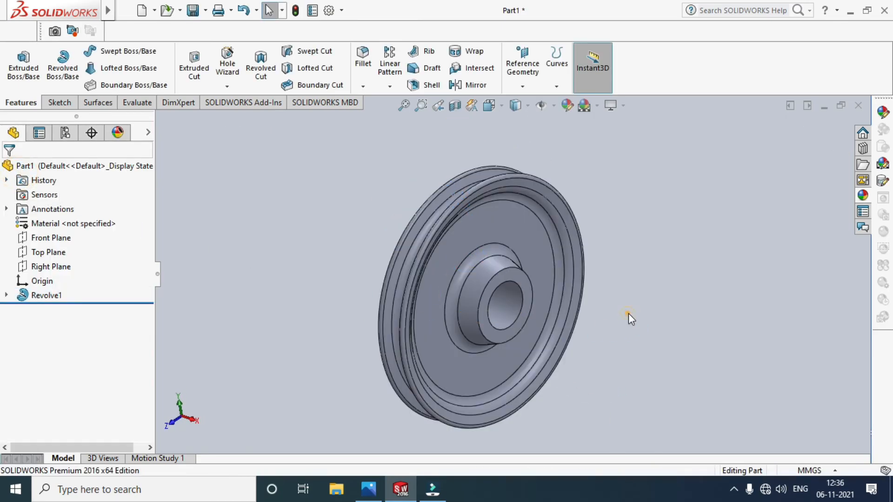
Apply a planar section view through the revolved pulley along the Front Plane at zero offset
{"action": "middle_click_drag", "start_coordinate": [631, 312], "coordinate": [594, 386]}
{"action": "left_click", "coordinate": [455, 106]}
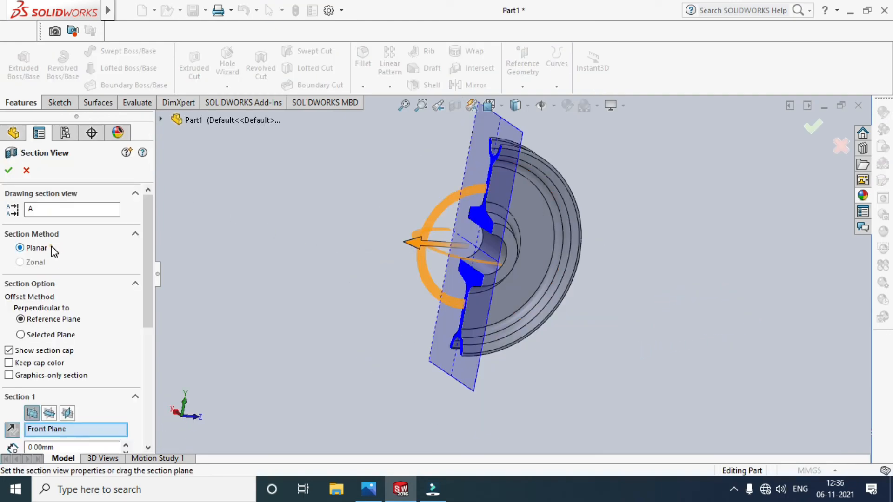
{"action": "left_click", "coordinate": [9, 171]}
Inspect the pulley's cut section, compare it with the pulley.bmp drawing in Photos, and return to SOLIDWORKS
{"action": "middle_click_drag", "start_coordinate": [319, 232], "coordinate": [382, 246]}
{"action": "scroll", "coordinate": [539, 136], "scroll_direction": "down", "scroll_amount": 2}
{"action": "middle_click_drag", "start_coordinate": [536, 207], "coordinate": [534, 240]}
{"action": "left_click", "coordinate": [371, 490]}
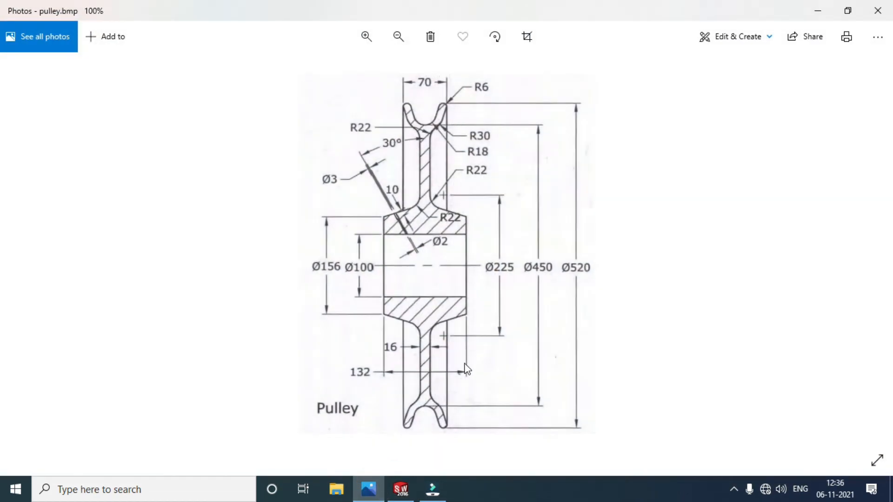
{"action": "left_click", "coordinate": [379, 499]}
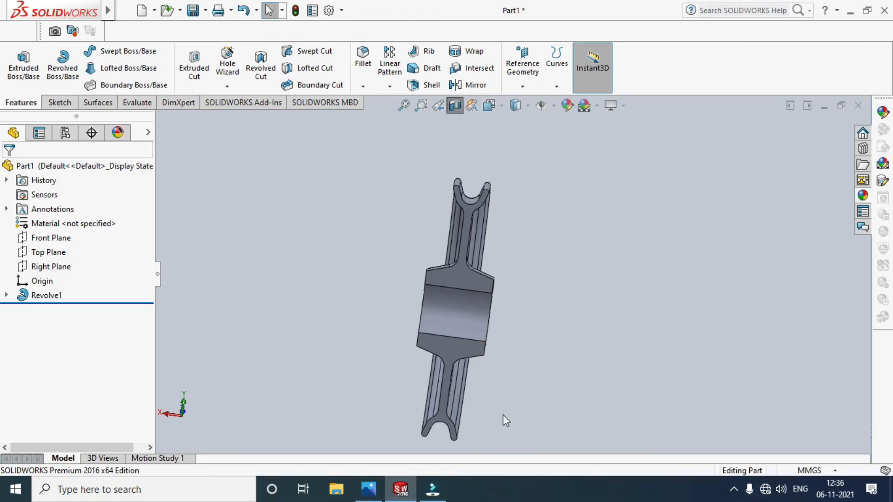